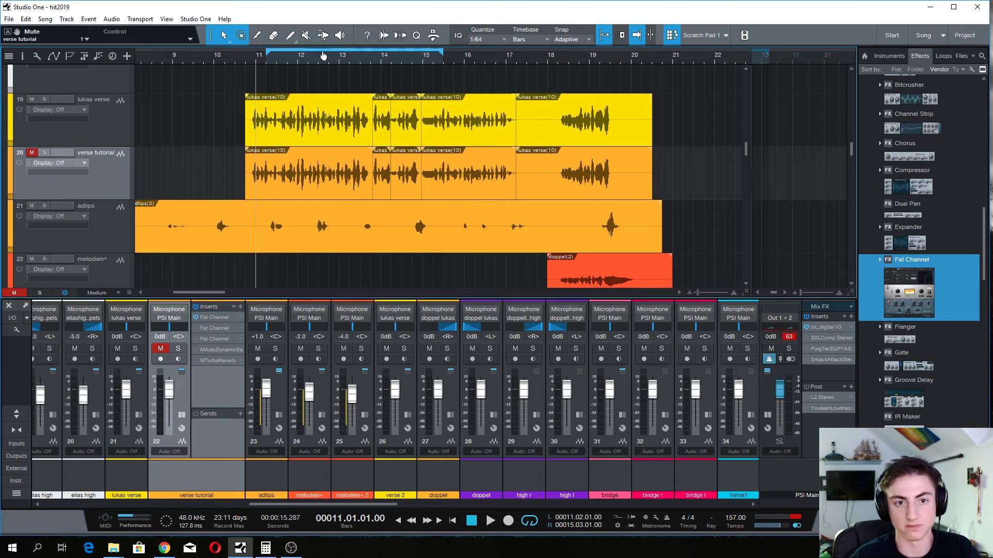
# - Play the song from shortly before the verse, at about bar 10.3, to hear the yellow verse track, and stop playback
pyautogui.moveTo(324, 56); pyautogui.dragTo(321, 58)
pyautogui.click(229, 57)
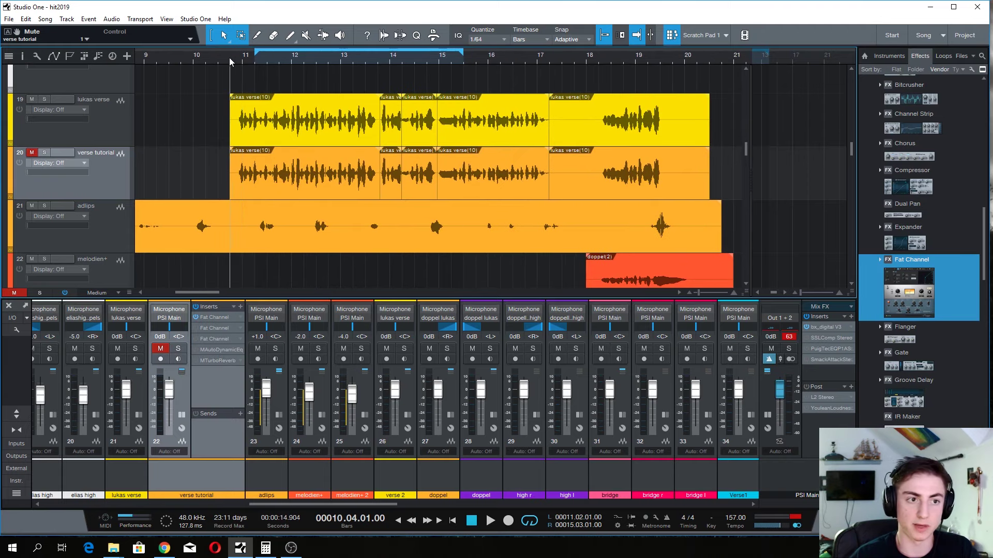
pyautogui.press('KP_Subtract')
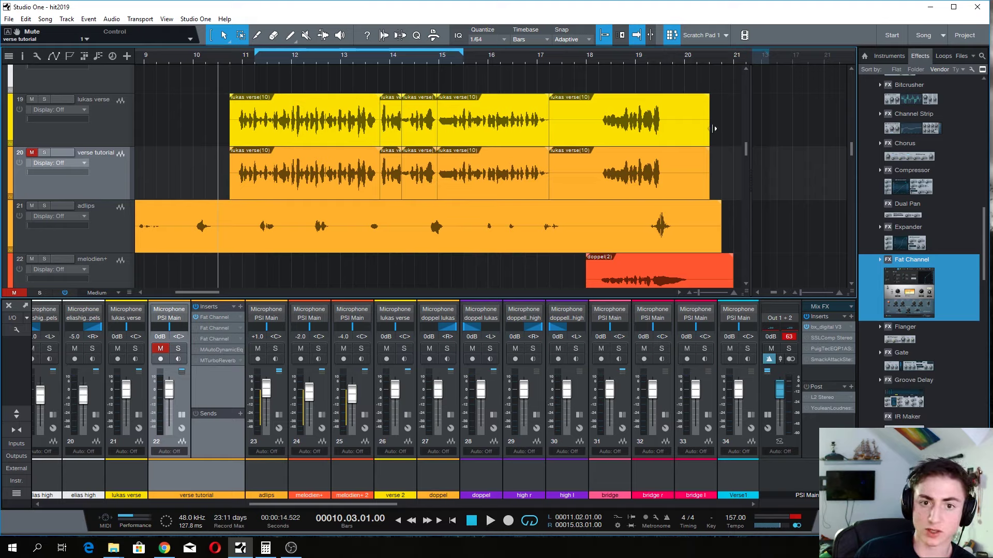
pyautogui.scroll(-3, 457, 64)
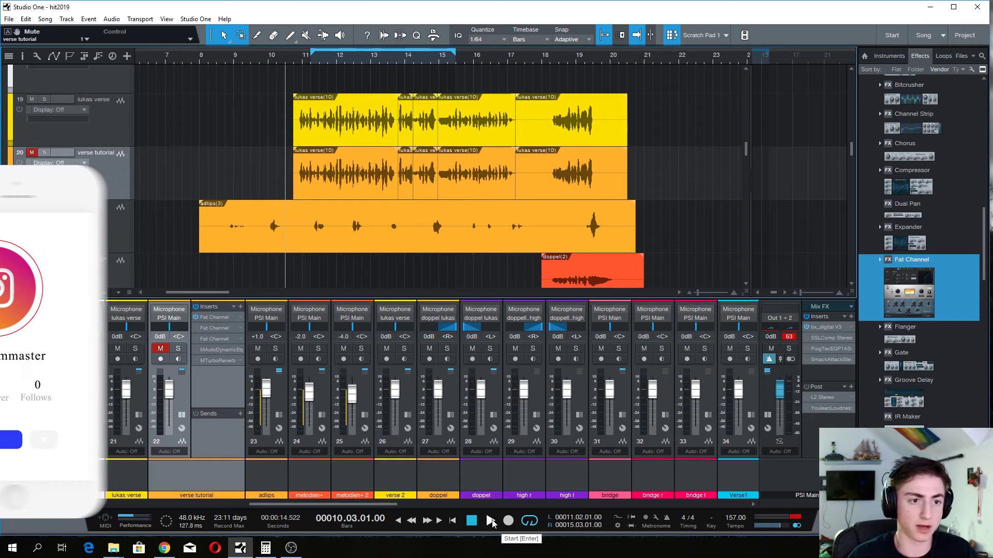
pyautogui.click(491, 521)
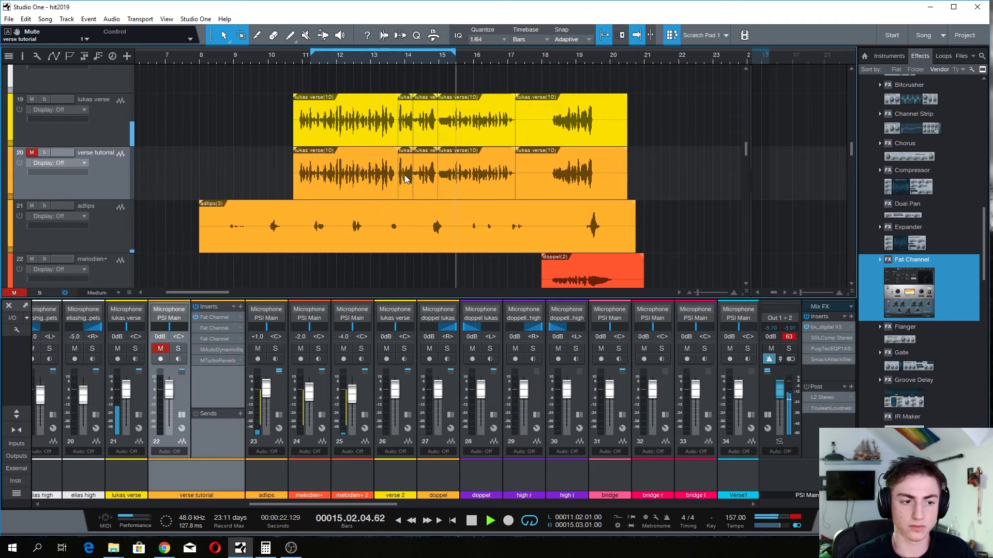
pyautogui.click(470, 522)
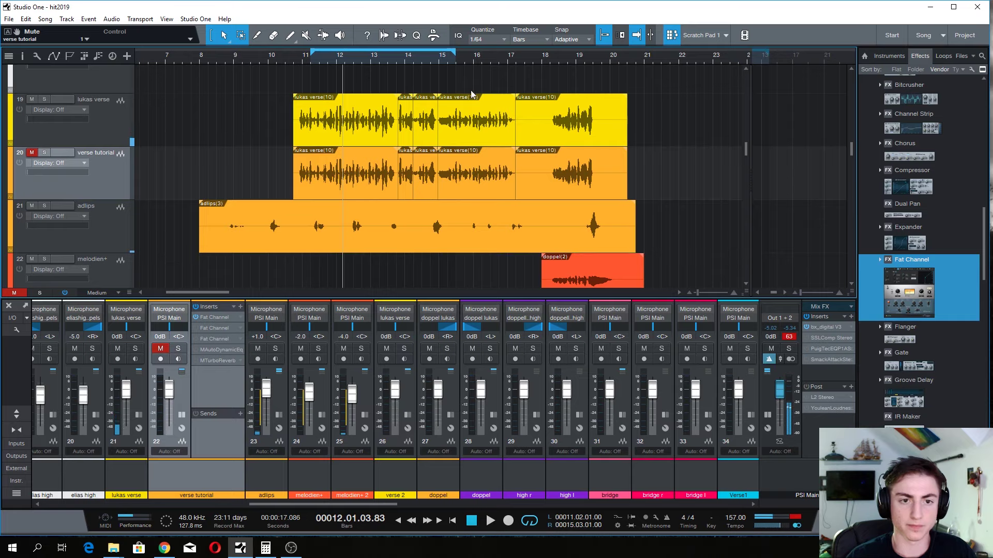
# - Mute the yellow verse track (track 19) and unmute the verse tutorial track
pyautogui.click(31, 99)
pyautogui.click(32, 152)
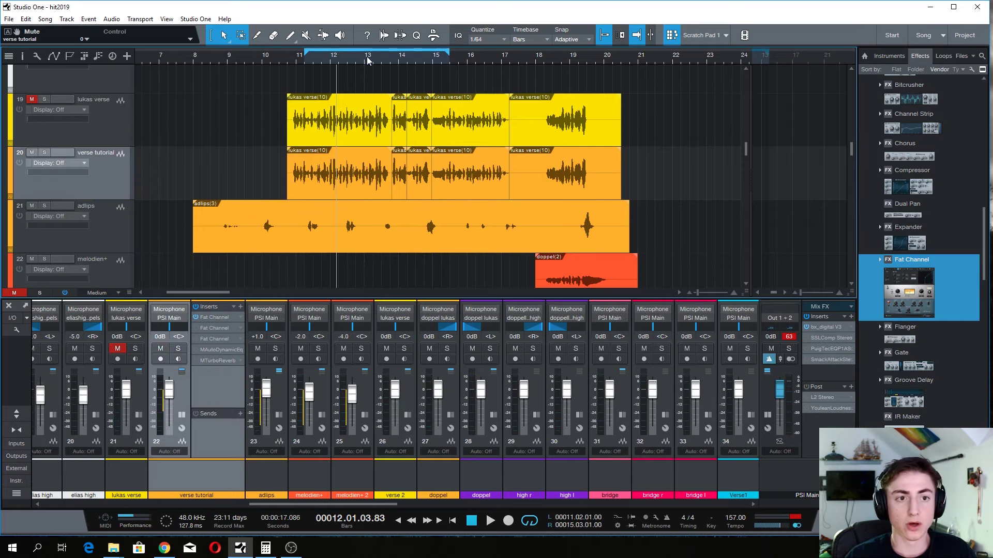
pyautogui.scroll(3, 367, 60)
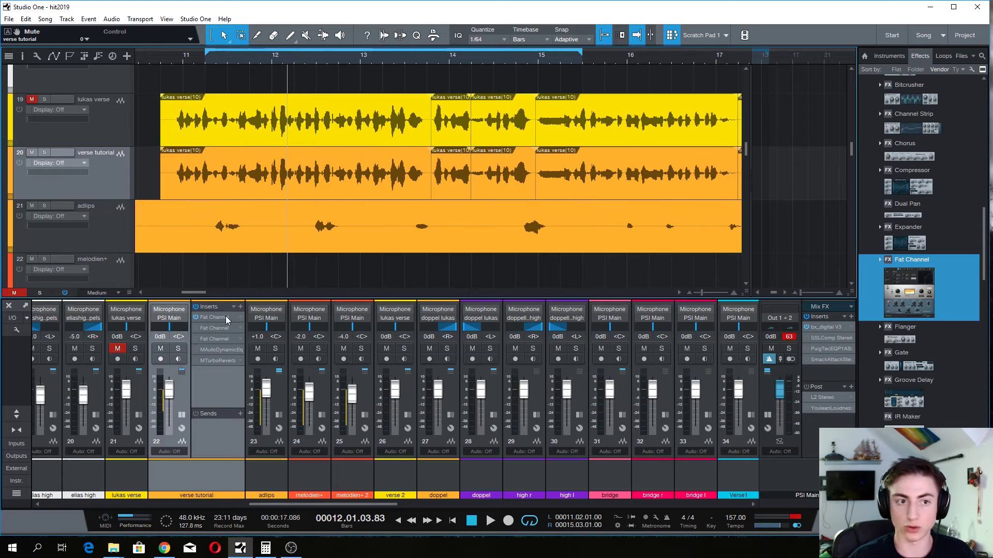
pyautogui.scroll(1, 342, 65)
pyautogui.scroll(-2, 338, 64)
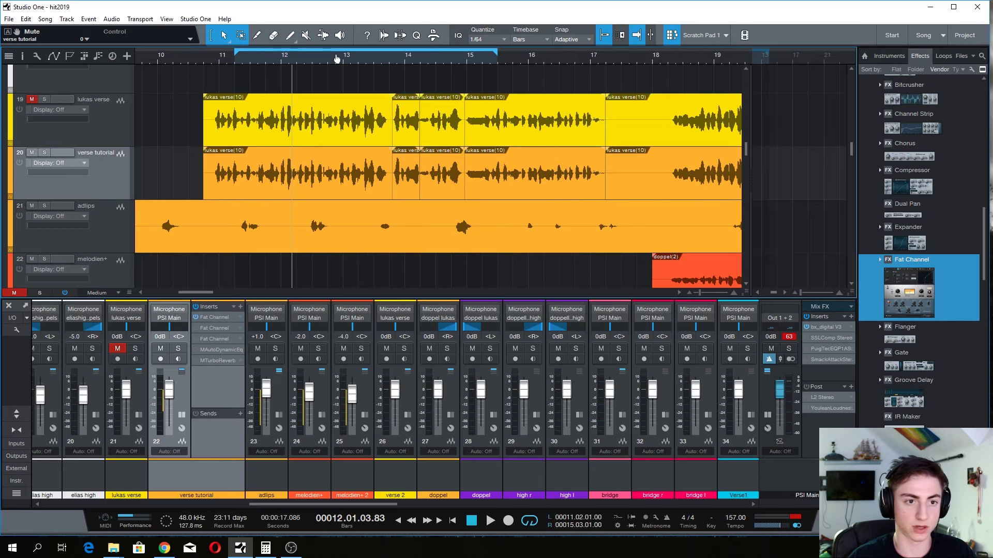
# - Open the first Fat Channel insert of the verse tutorial track and set its equalizer to the Passive model
pyautogui.click(213, 317)
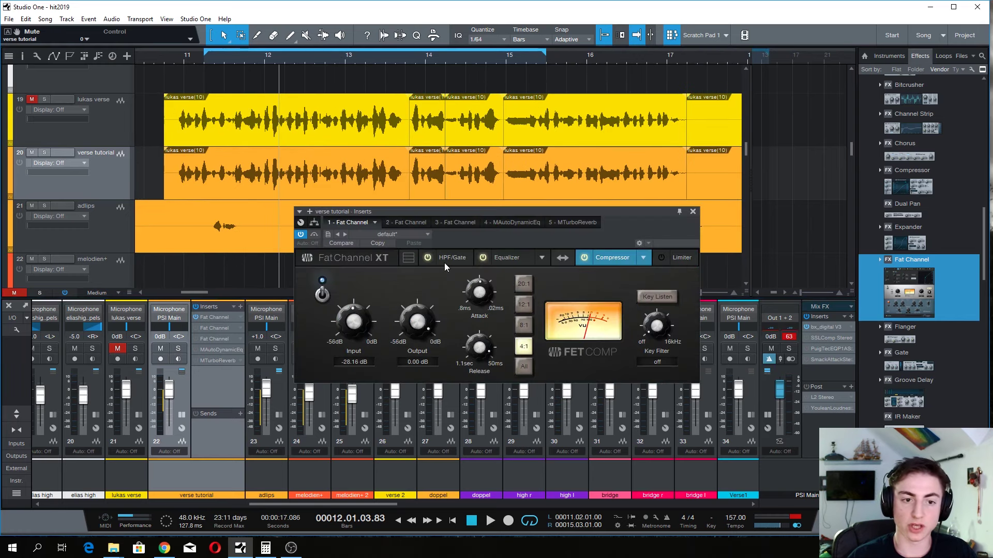
pyautogui.click(501, 257)
pyautogui.click(540, 257)
pyautogui.click(537, 296)
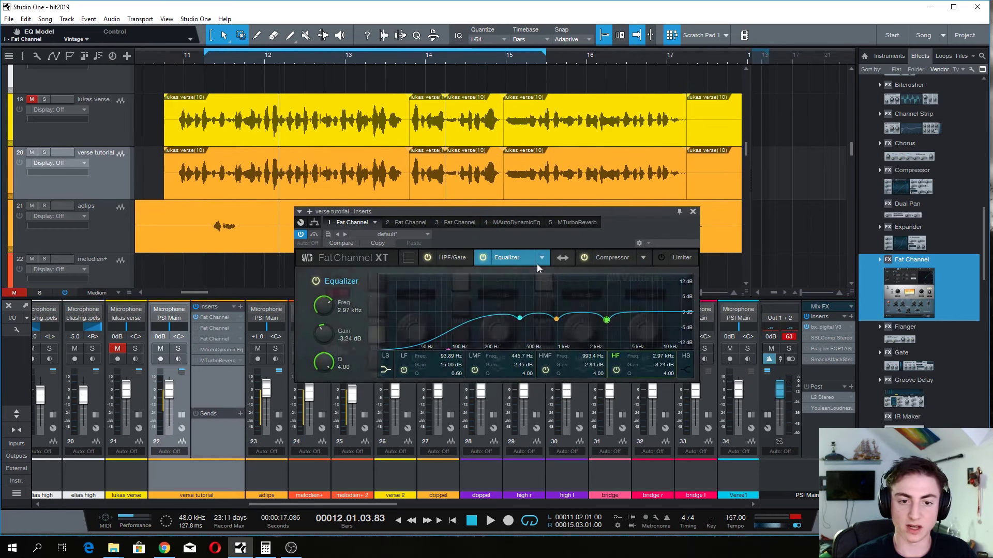
# - Set the Fat Channel compressor to the Tube model and turn off both the equalizer and the compressor
pyautogui.click(600, 259)
pyautogui.click(642, 258)
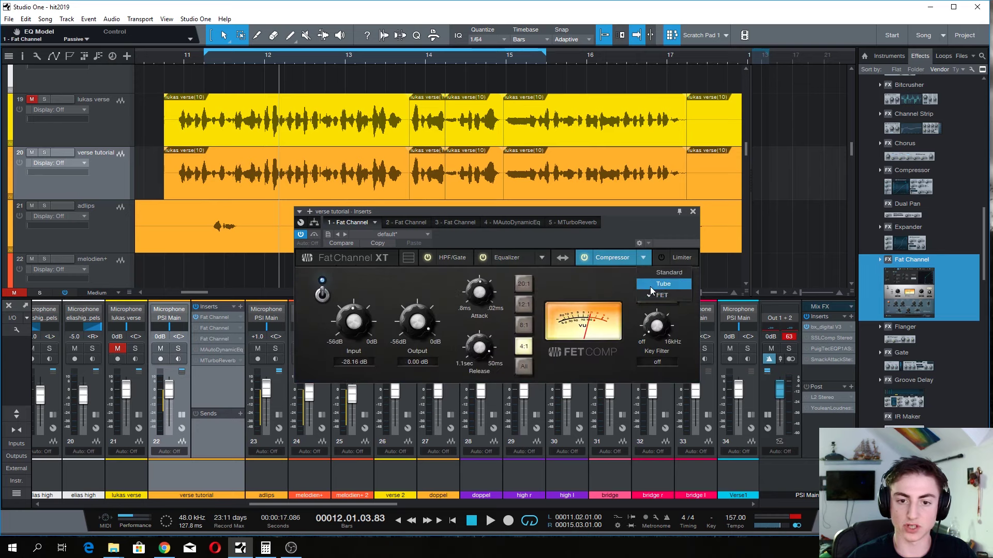
pyautogui.click(649, 287)
pyautogui.click(663, 259)
pyautogui.click(504, 258)
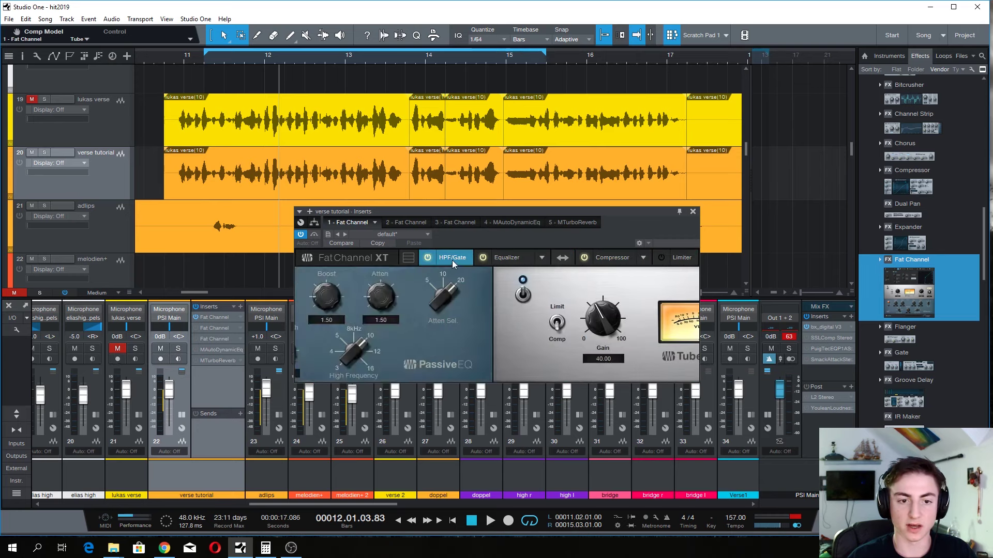
pyautogui.click(584, 257)
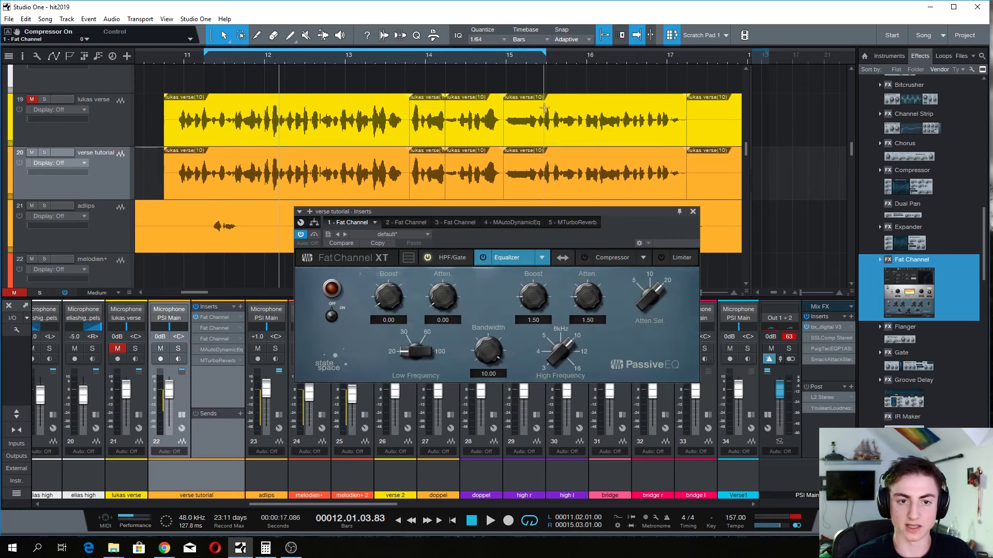
# - Move the loop range to about bar 17.1 through 18.4, place the playhead at bar 17, and keep looping enabled
pyautogui.scroll(-1, 206, 170)
pyautogui.scroll(2, 207, 171)
pyautogui.scroll(-1, 314, 170)
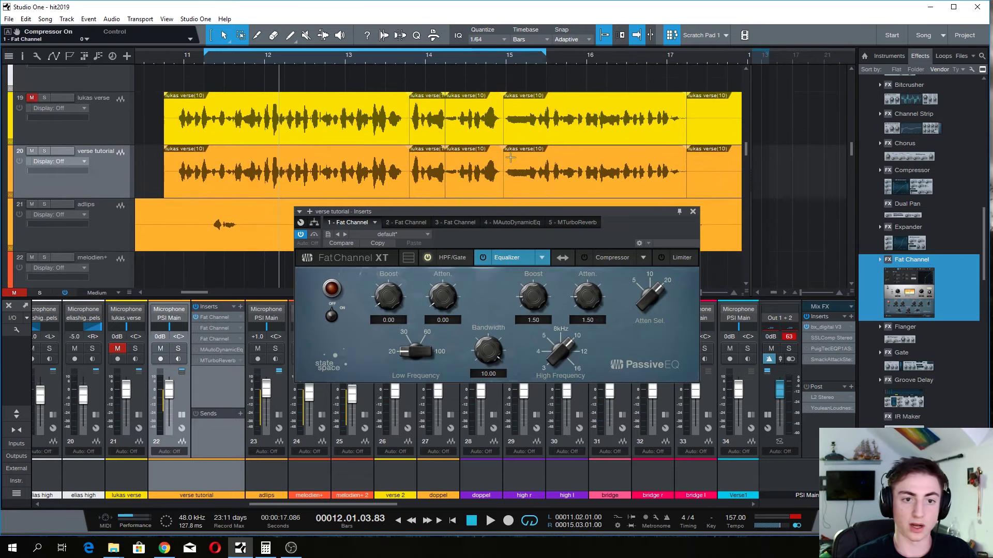
pyautogui.scroll(-3, 489, 57)
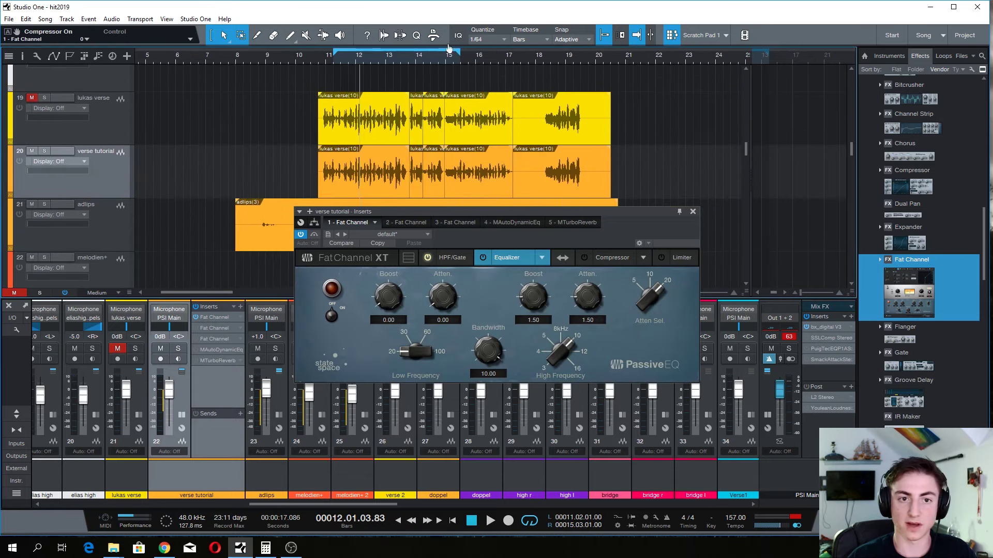
pyautogui.click(530, 521)
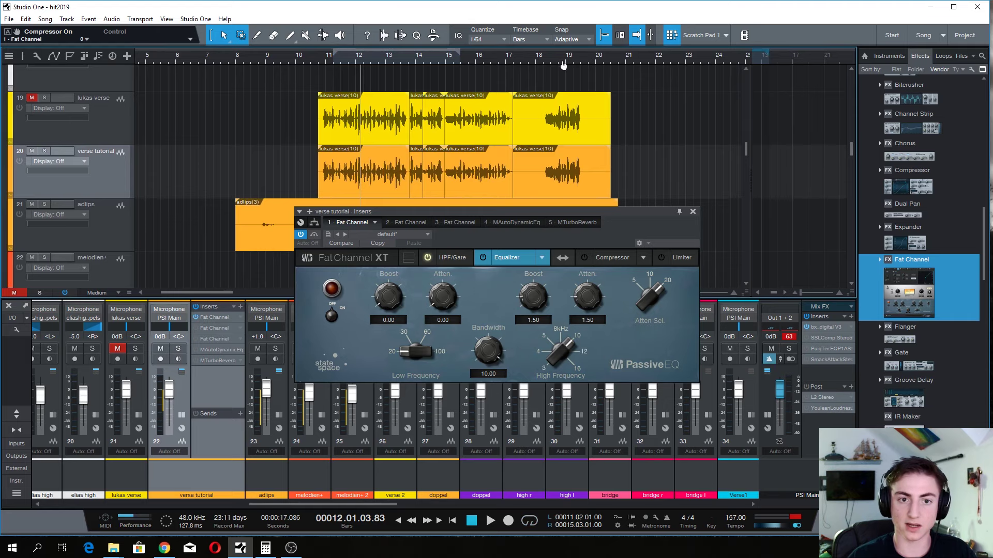
pyautogui.scroll(3, 563, 66)
pyautogui.moveTo(453, 59); pyautogui.dragTo(551, 59)
pyautogui.click(453, 65)
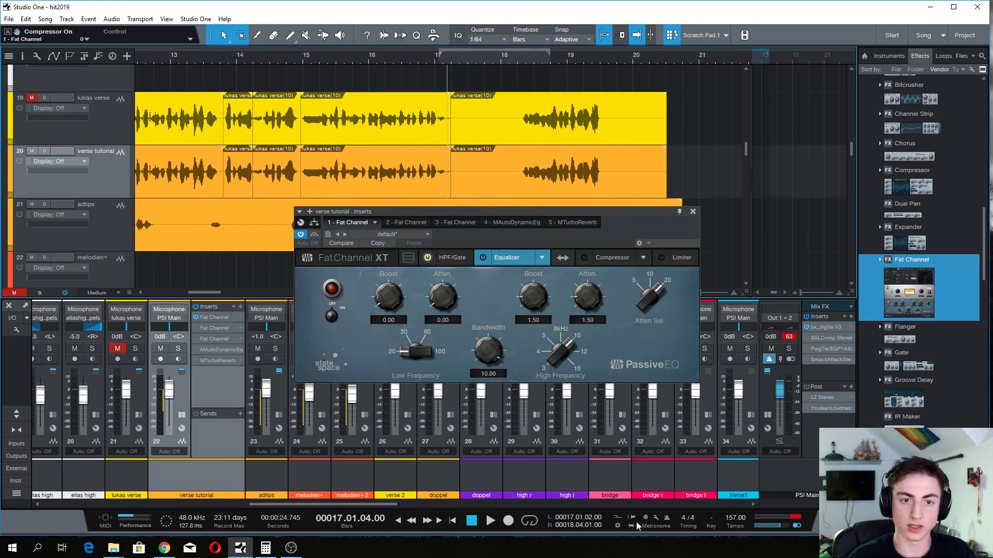
pyautogui.click(530, 521)
# - Solo the verse tutorial track and play the loop, comparing the sound with the Fat Channel's gate off and on
pyautogui.press('s')
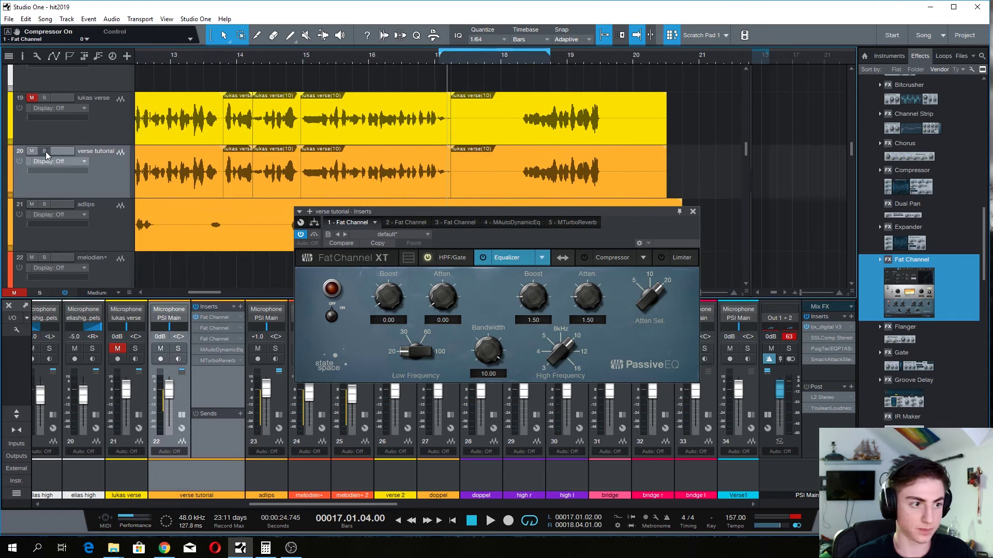
pyautogui.click(490, 520)
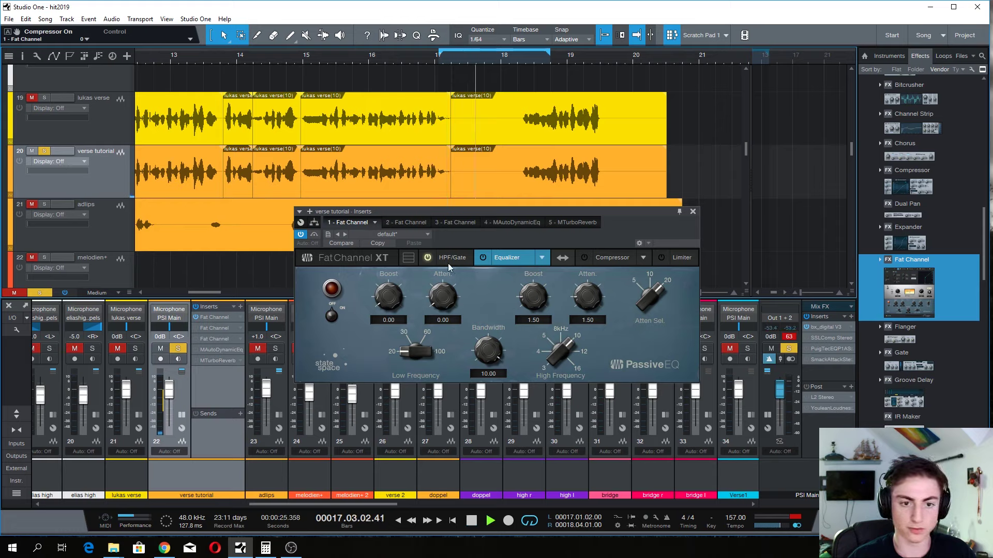
pyautogui.click(427, 257)
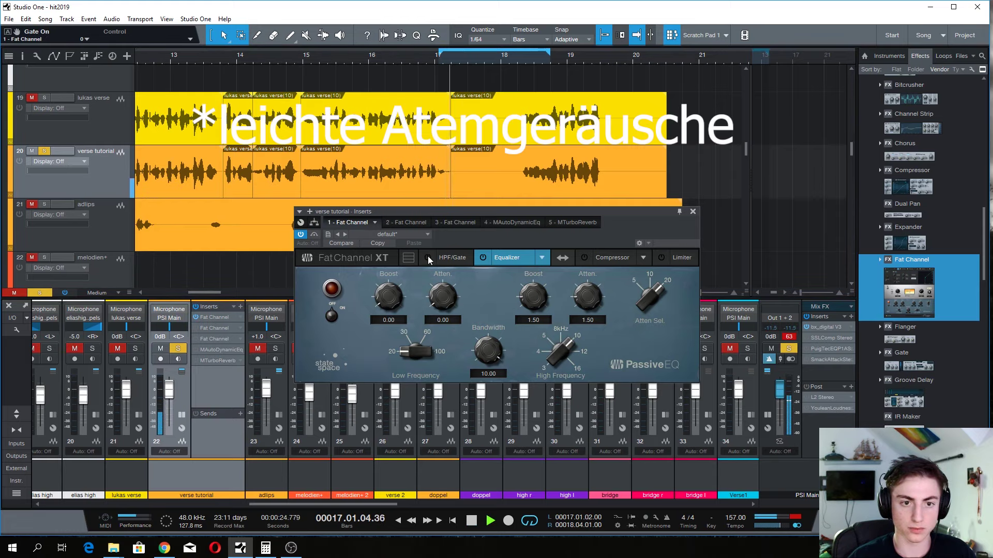
pyautogui.click(427, 257)
# - Show the Fat Channel's gate settings, stop playback, and lower the gate threshold to about -34 dB
pyautogui.click(452, 259)
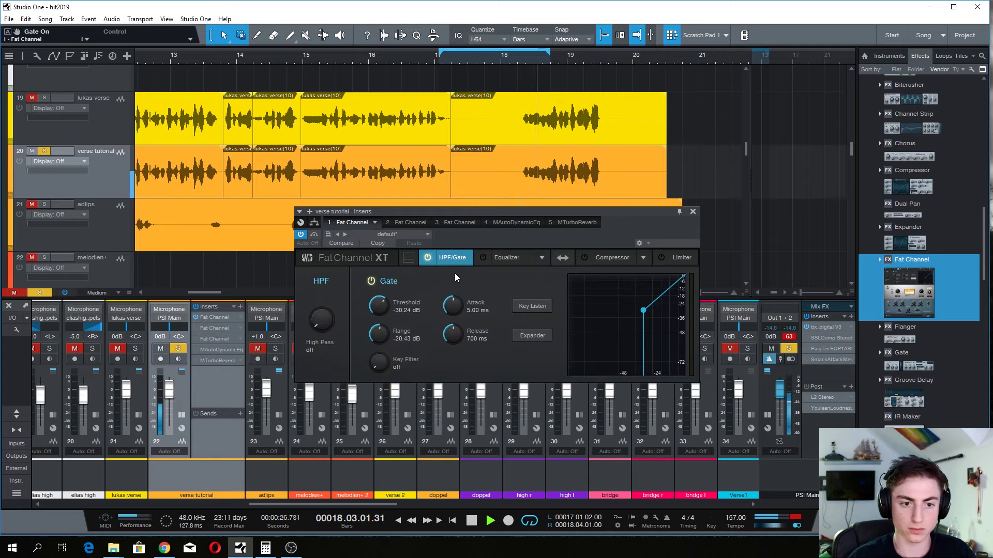
pyautogui.click(471, 521)
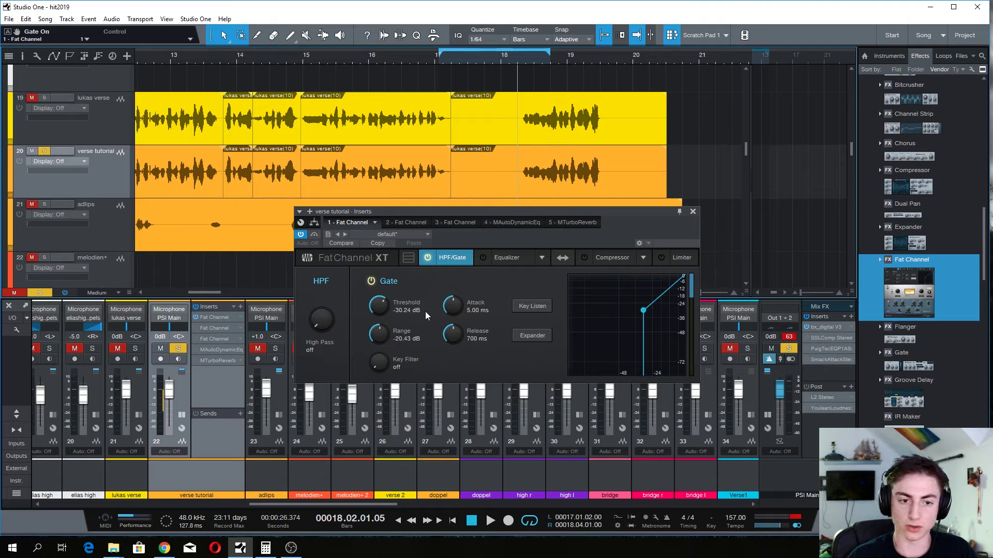
pyautogui.moveTo(379, 306); pyautogui.dragTo(380, 305)
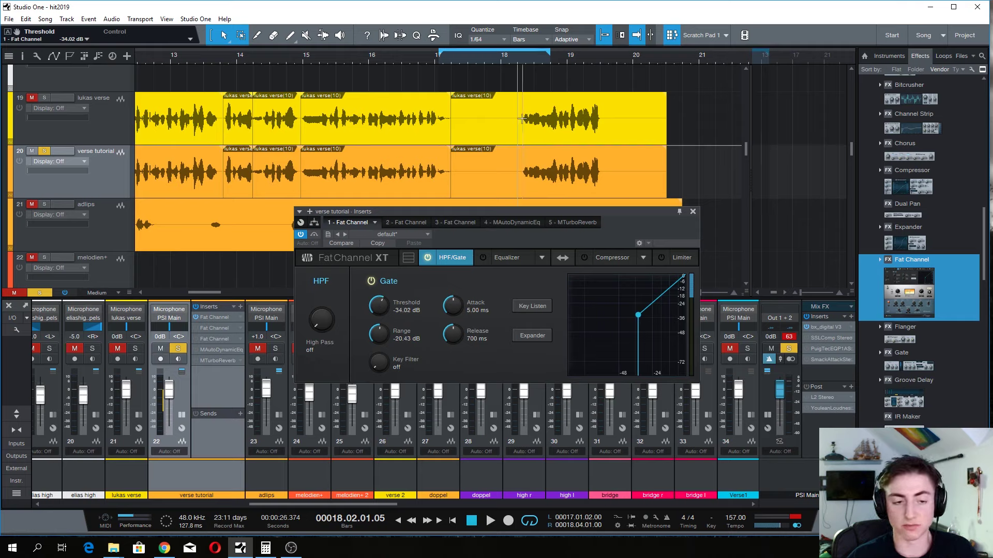
# - Turn on the equalizer with the parametric four-band model and cut its LF band to -15 dB at about 98 Hz
pyautogui.click(506, 258)
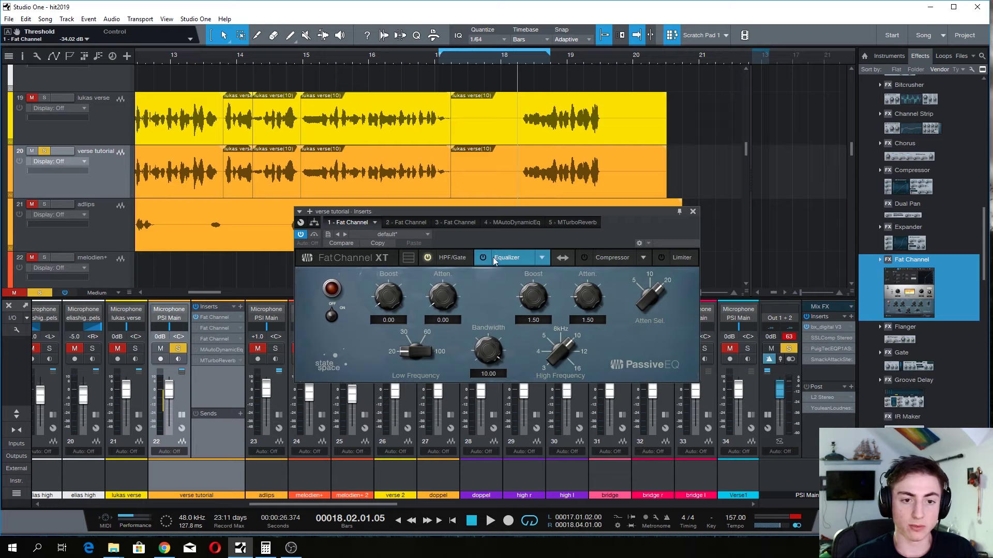
pyautogui.click(543, 259)
pyautogui.click(561, 281)
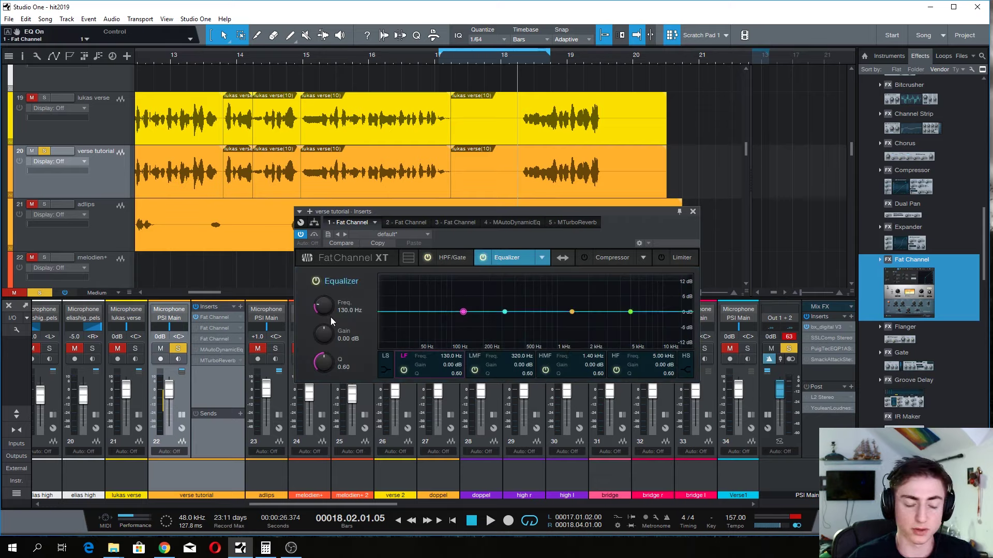
pyautogui.moveTo(463, 312); pyautogui.dragTo(454, 356)
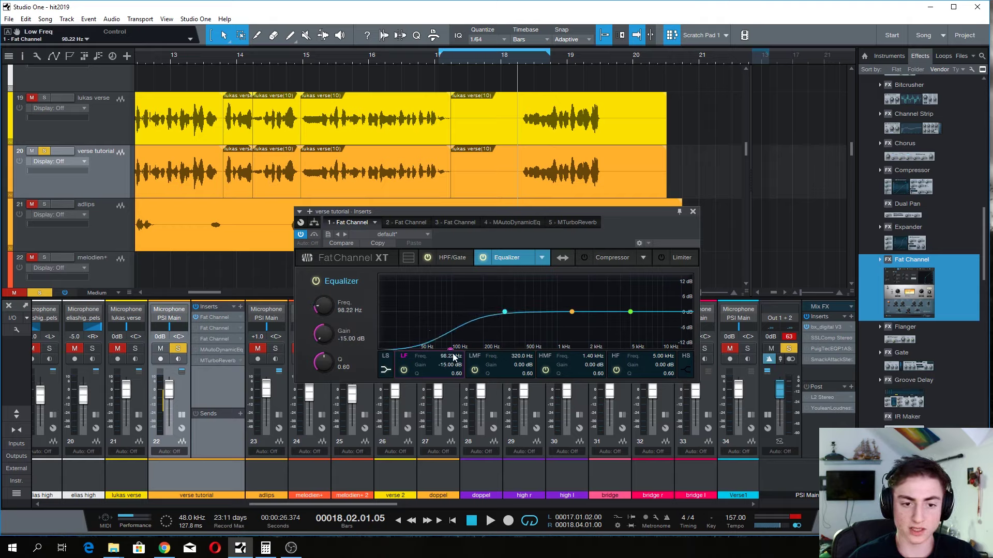
# - Set the equalizer's LMF band to a Q of 4.00 and a gain of about -2.8 dB at about 446 Hz
pyautogui.moveTo(504, 313); pyautogui.dragTo(520, 290)
pyautogui.moveTo(332, 371); pyautogui.dragTo(334, 316)
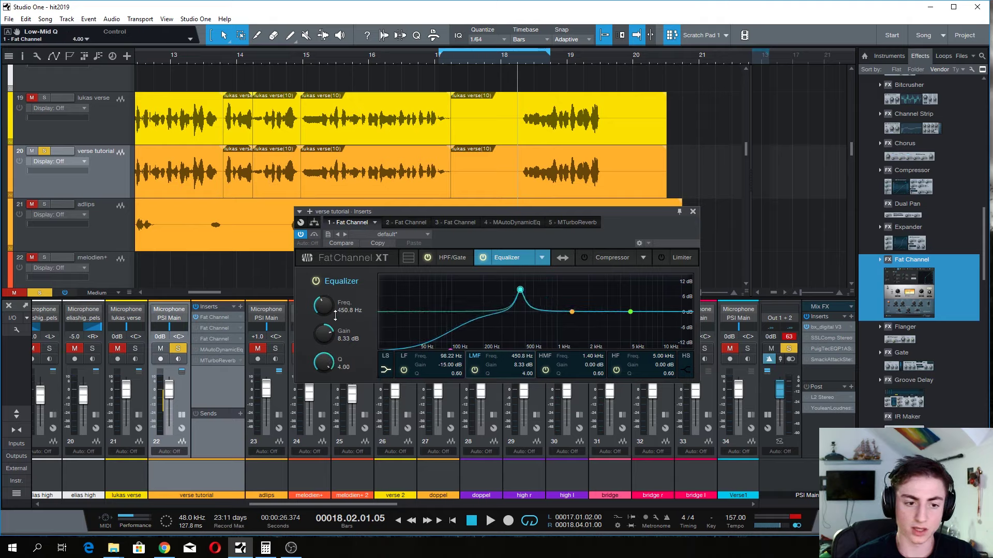
pyautogui.moveTo(520, 290); pyautogui.dragTo(574, 298)
# - Set the HMF band to about -3 dB at 1.04 kHz with a Q of 4.00, and the LMF band's Q to 2.86
pyautogui.click(571, 312)
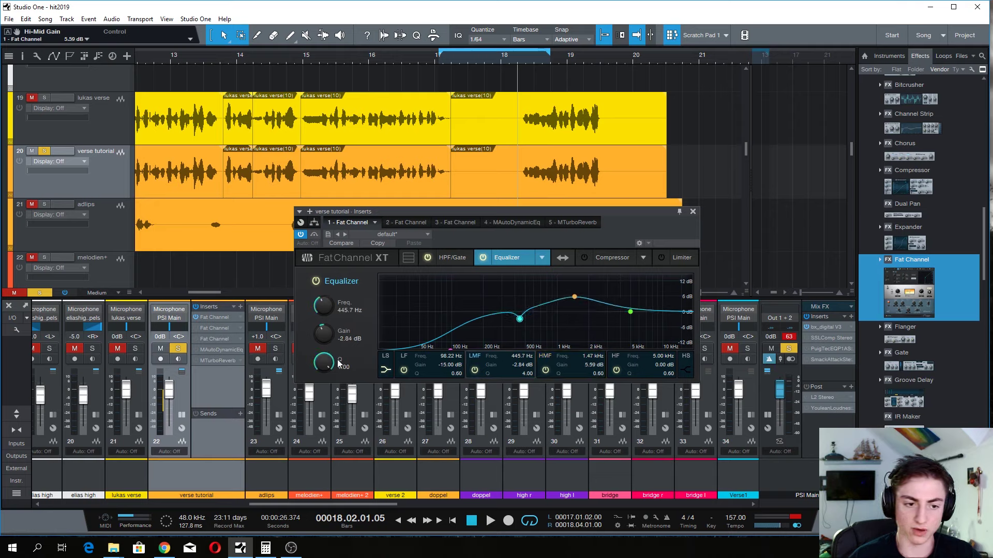
pyautogui.doubleClick(574, 300)
pyautogui.doubleClick(575, 298)
pyautogui.scroll(10, 579, 301)
pyautogui.moveTo(582, 301); pyautogui.dragTo(561, 318)
pyautogui.doubleClick(630, 312)
pyautogui.doubleClick(631, 312)
pyautogui.click(558, 319)
# - Set the HF band to a Q of 4.00 and a gain of about -3.6 dB at about 3.04 kHz
pyautogui.click(630, 312)
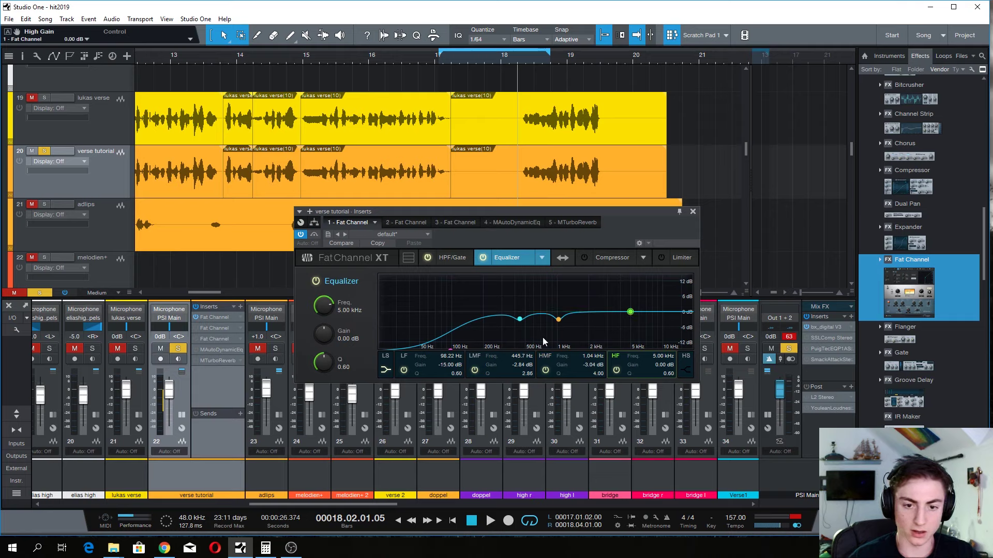
pyautogui.moveTo(324, 365); pyautogui.dragTo(325, 336)
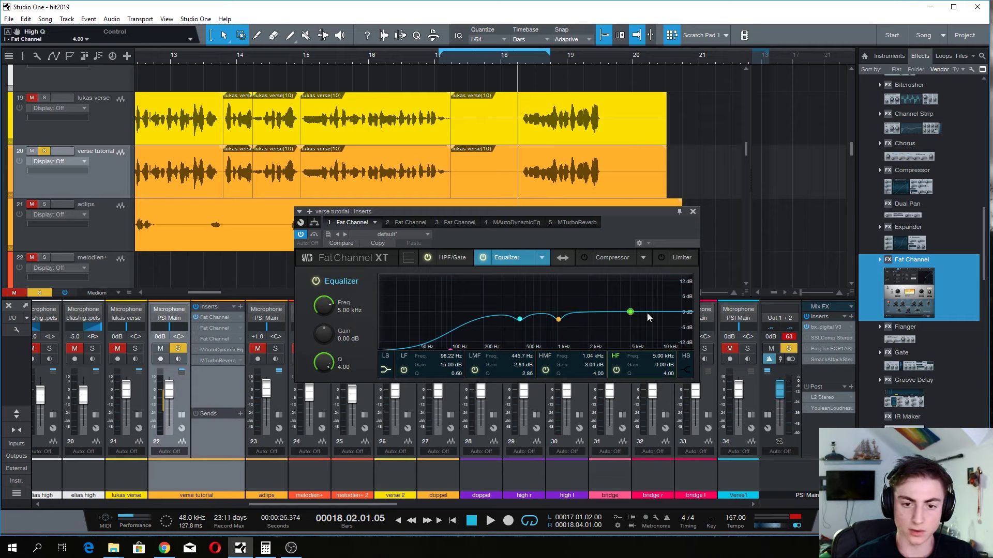
pyautogui.moveTo(630, 312); pyautogui.dragTo(616, 326)
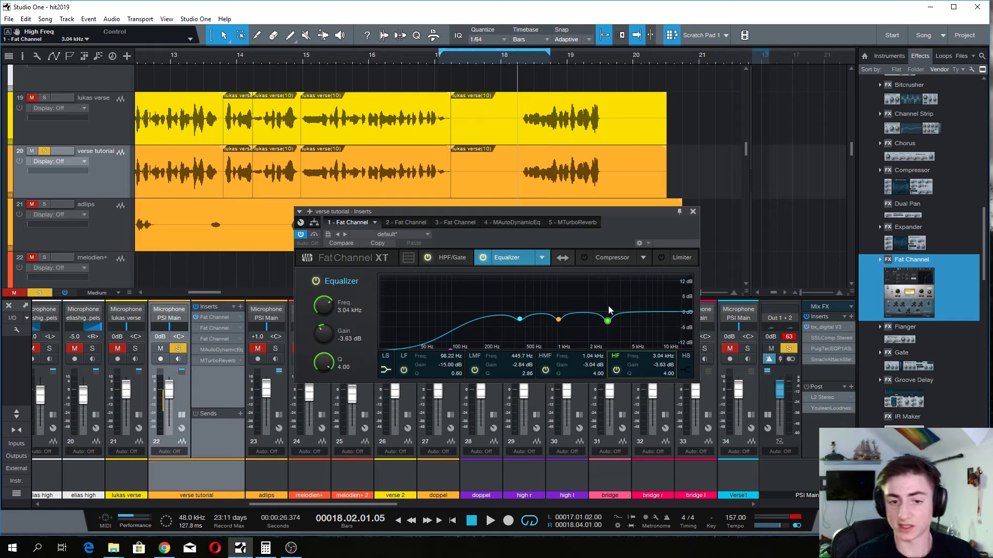
pyautogui.click(519, 318)
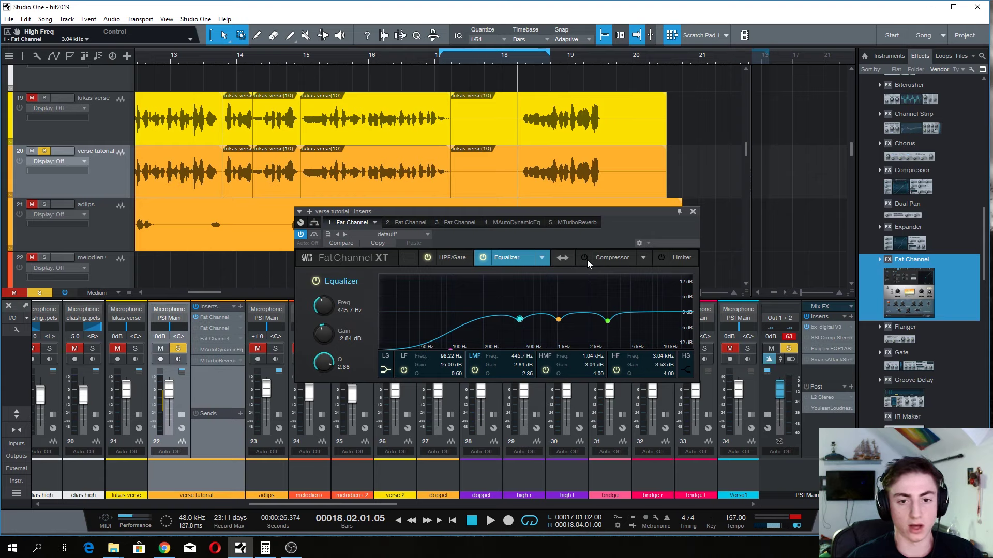
# - Switch the compressor to the FET model, turn it on, and move the playhead to bar 11 near the verse start
pyautogui.click(606, 259)
pyautogui.click(643, 258)
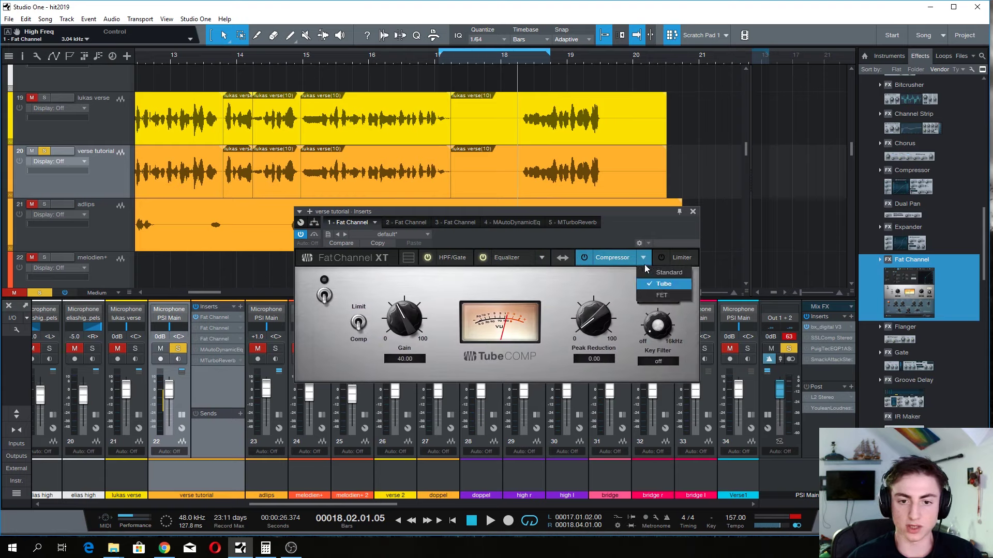
pyautogui.click(664, 296)
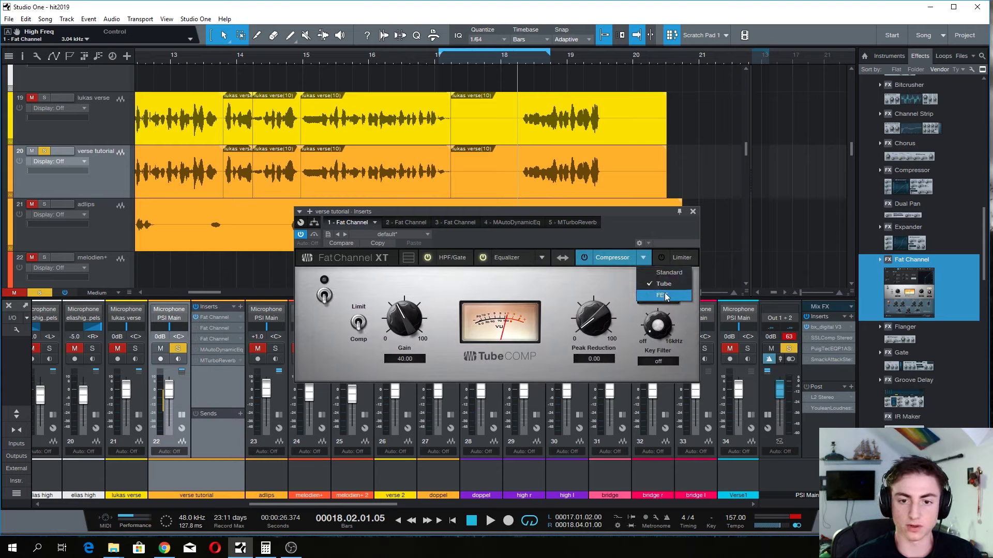
pyautogui.click(585, 257)
pyautogui.moveTo(324, 54); pyautogui.dragTo(253, 62)
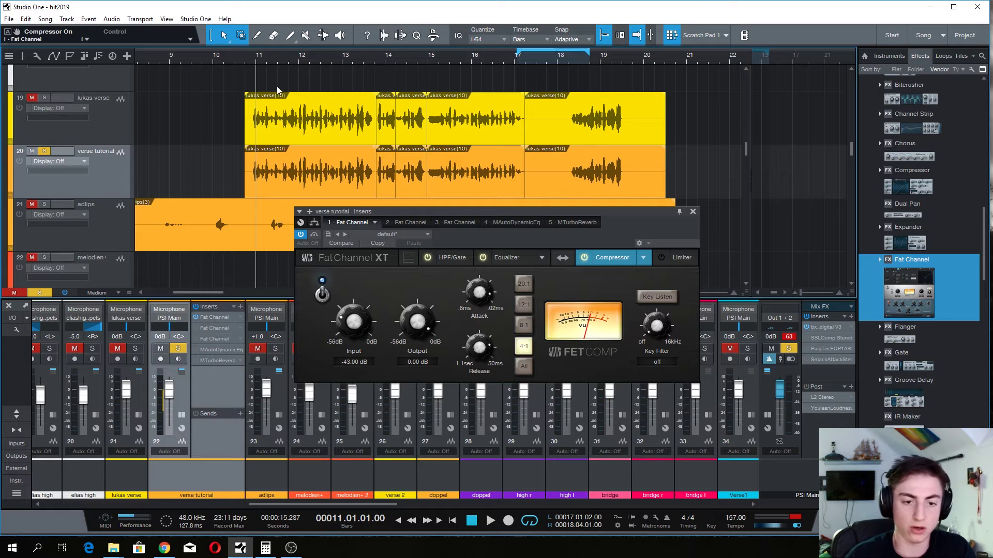
# - Set the FET compressor's attack to 0.40 ms, unsolo the verse tutorial track and start playback
pyautogui.moveTo(484, 349); pyautogui.dragTo(481, 309)
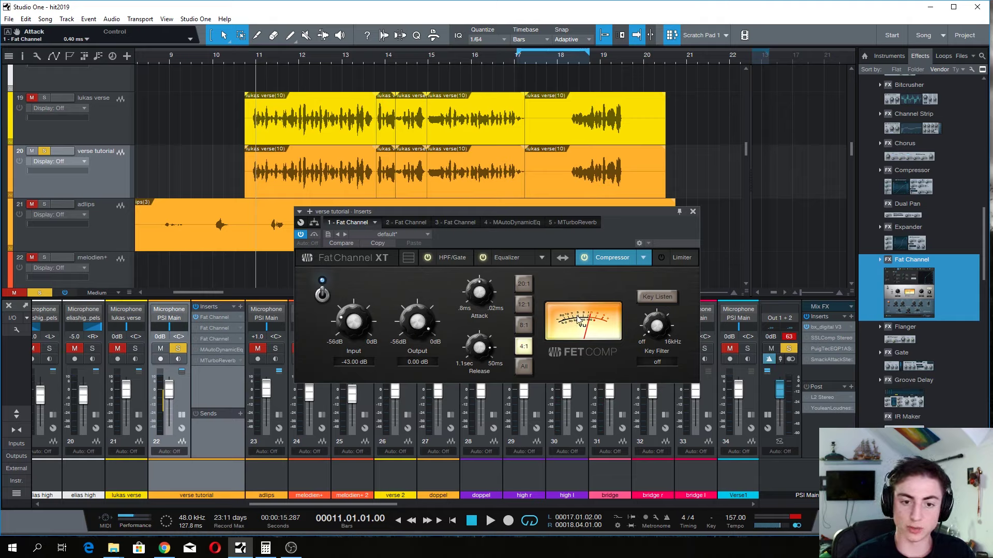
pyautogui.press('s')
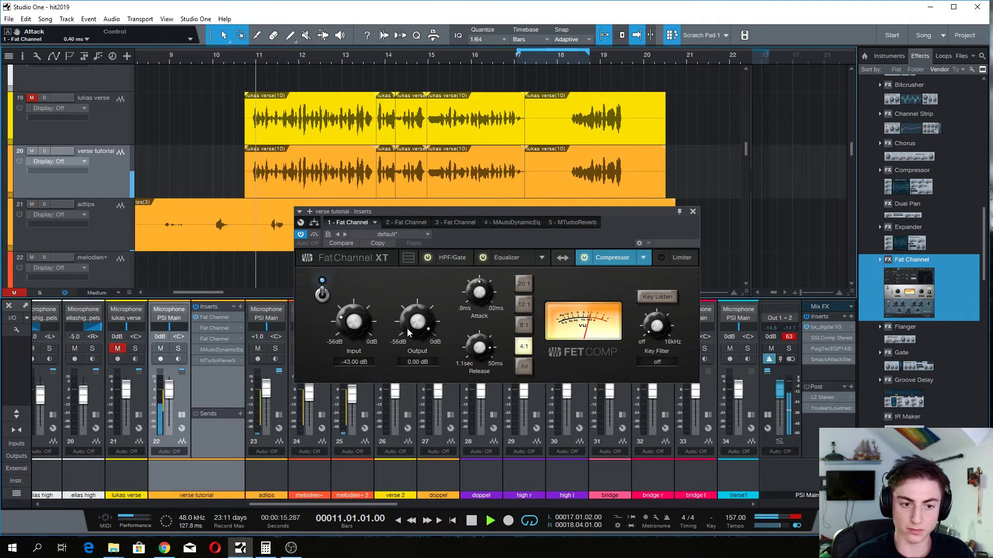
pyautogui.press('space')
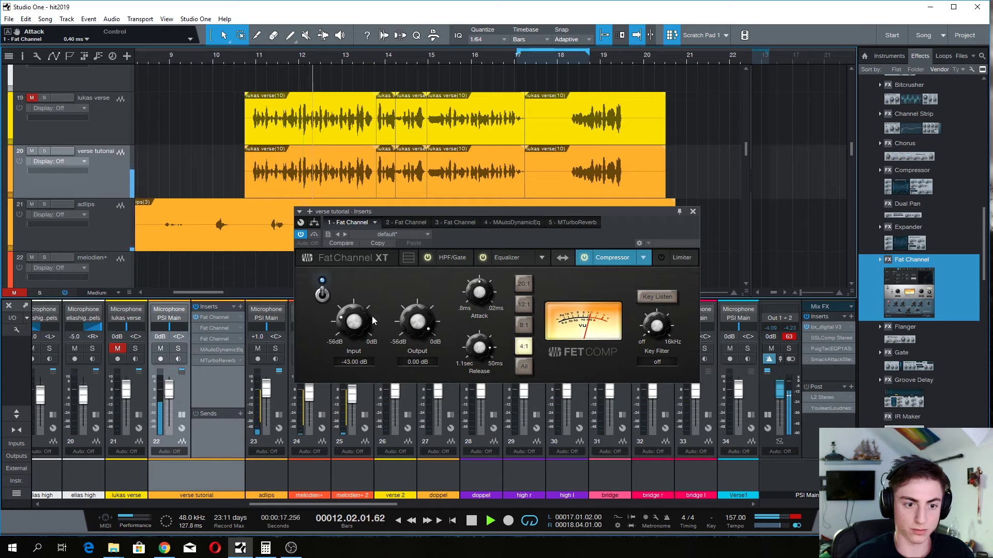
# - Loop the verse from about bar 11 to bar 15 and set the compressor's input to -25.64 dB and output to -26.60 dB
pyautogui.moveTo(356, 328); pyautogui.dragTo(355, 299)
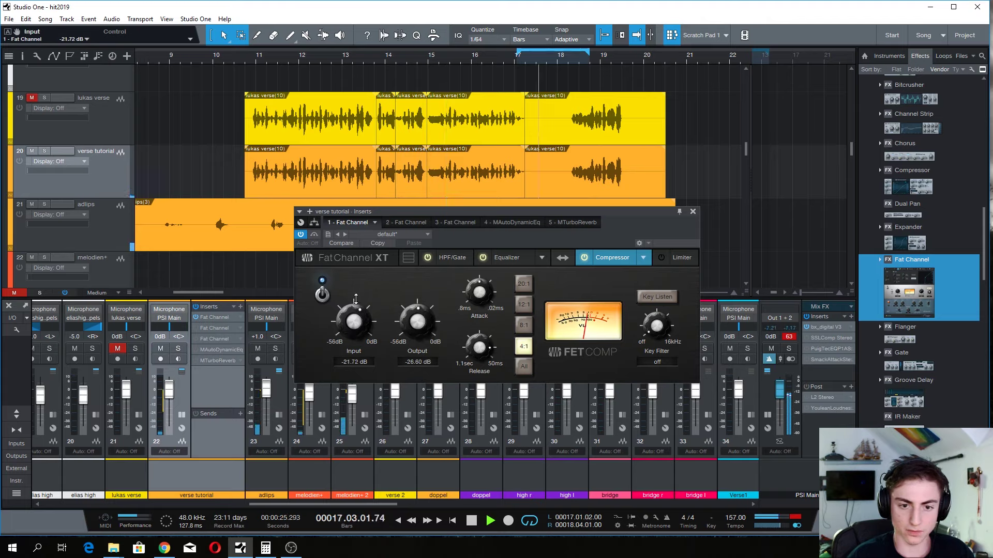
pyautogui.moveTo(264, 60); pyautogui.dragTo(450, 56)
pyautogui.moveTo(353, 322); pyautogui.dragTo(351, 327)
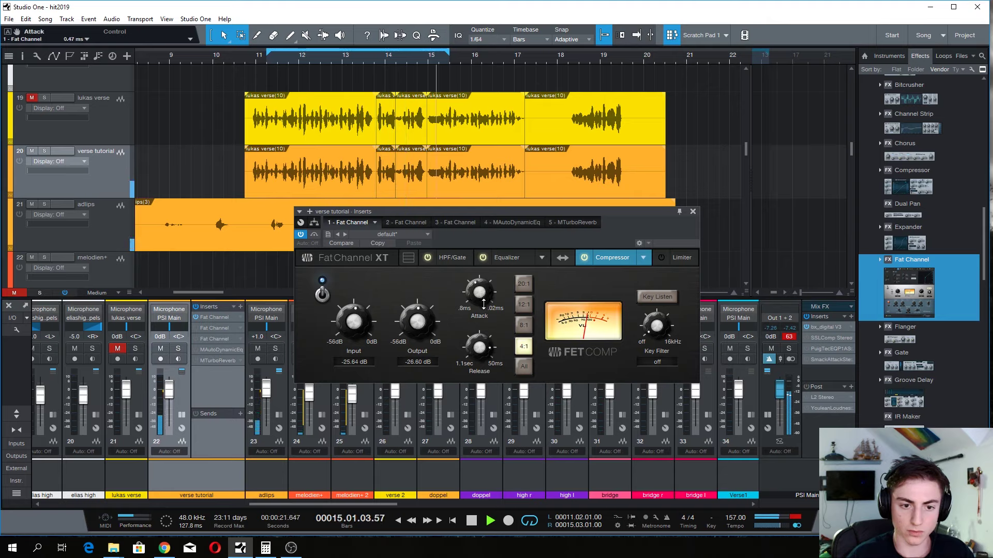
# - Set the FET compressor's attack to 0.38 ms and output to -19.88 dB, and close the first Fat Channel with playback stopped
pyautogui.moveTo(483, 306); pyautogui.dragTo(481, 238)
pyautogui.moveTo(479, 291); pyautogui.dragTo(485, 339)
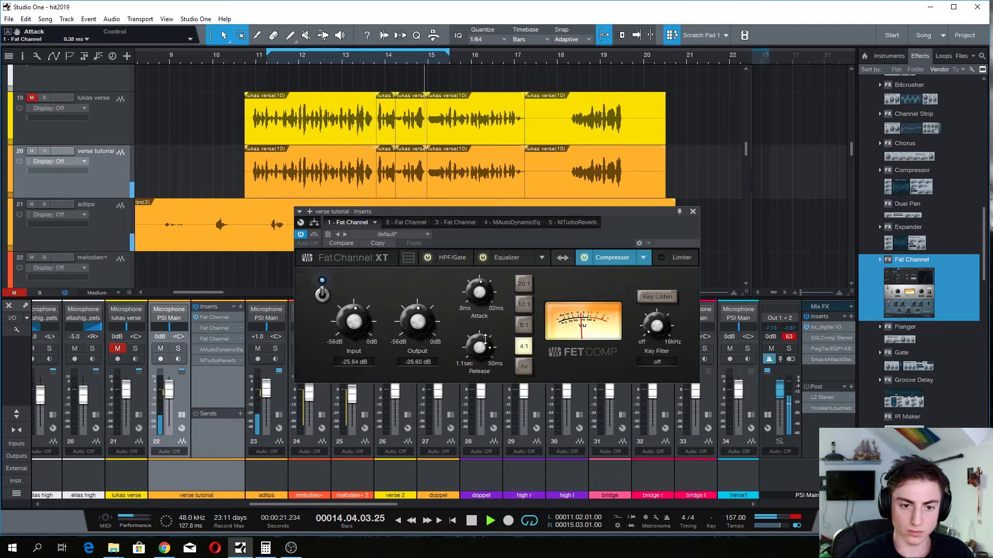
pyautogui.moveTo(419, 323); pyautogui.dragTo(428, 313)
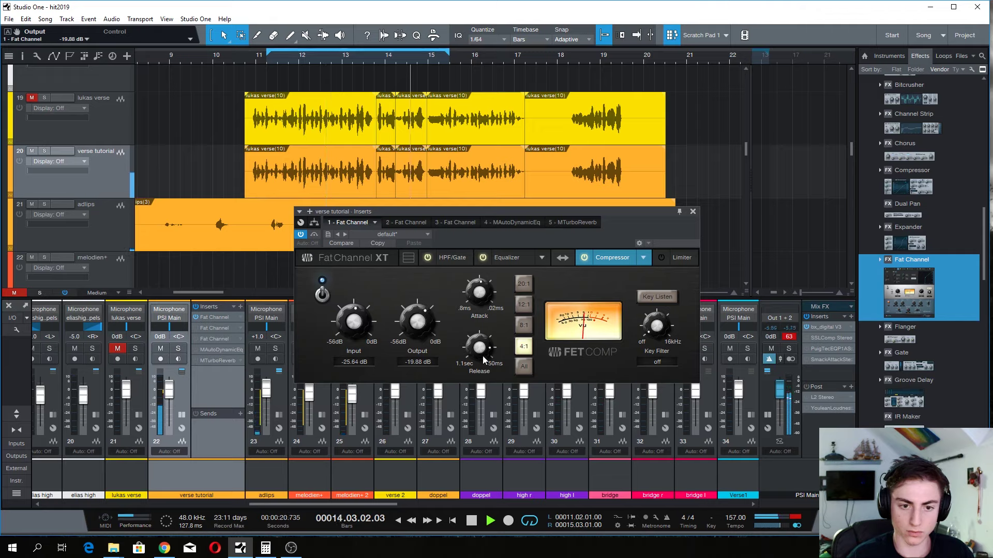
pyautogui.click(472, 520)
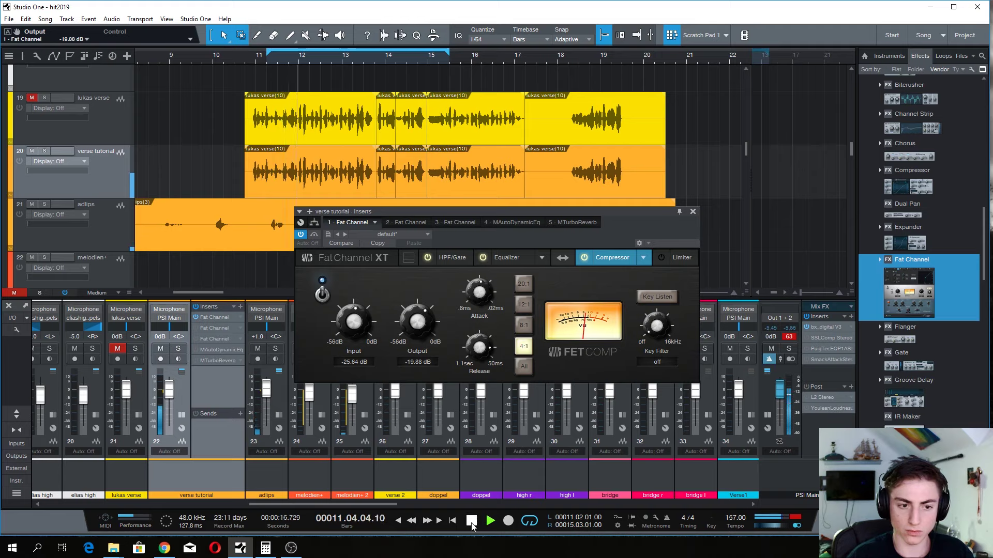
pyautogui.click(677, 259)
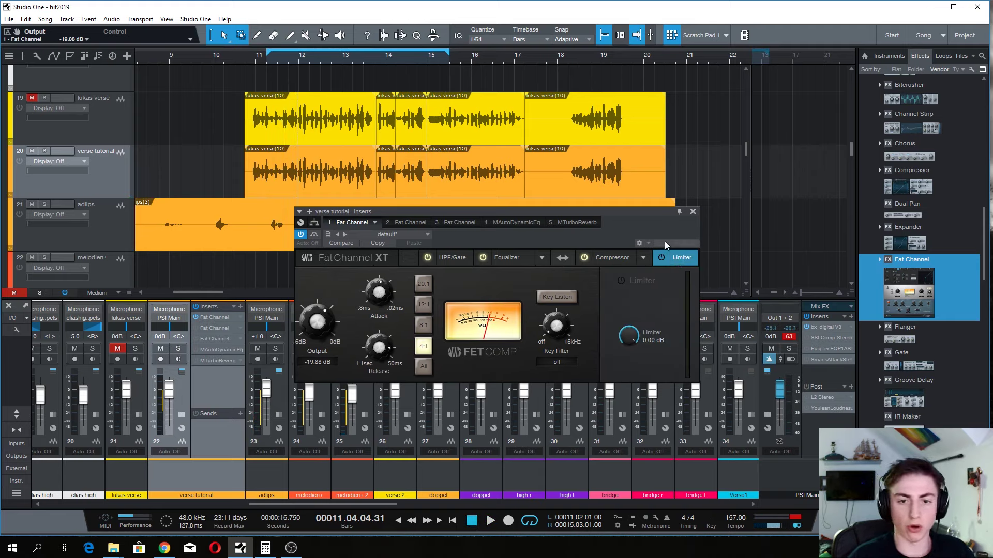
pyautogui.click(693, 213)
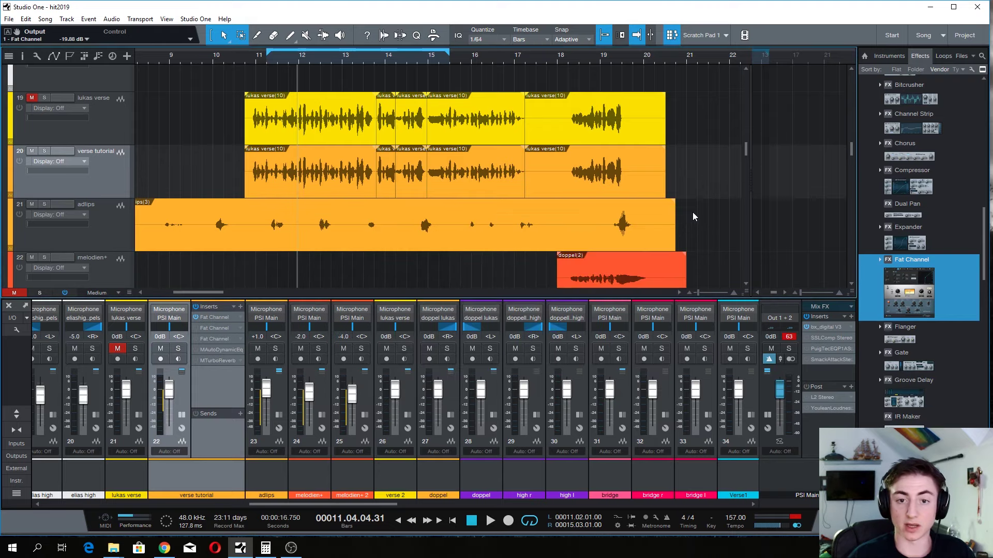
# - Open the second Fat Channel and switch its equalizer to the Passive model with a low boost of 1.55
pyautogui.click(213, 331)
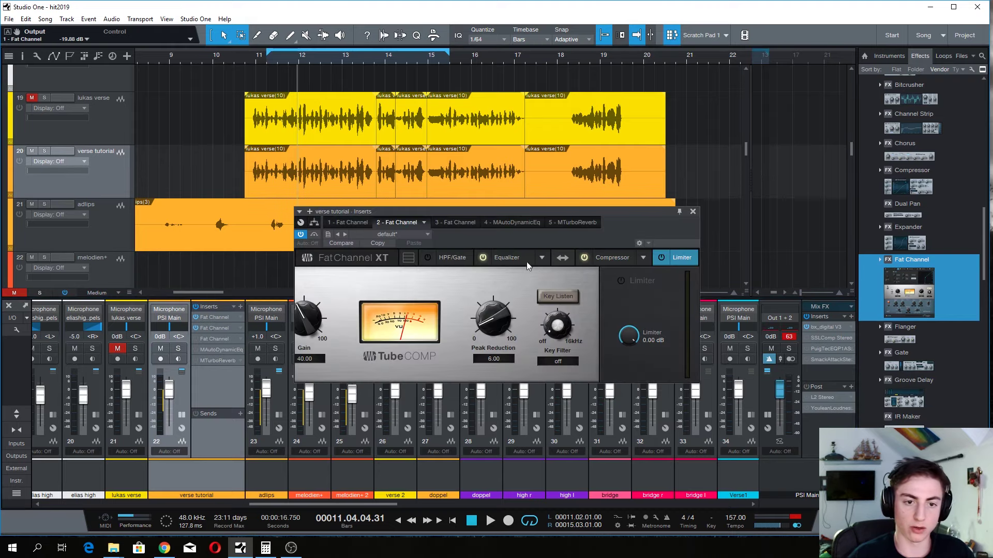
pyautogui.click(508, 257)
pyautogui.click(544, 259)
pyautogui.click(562, 284)
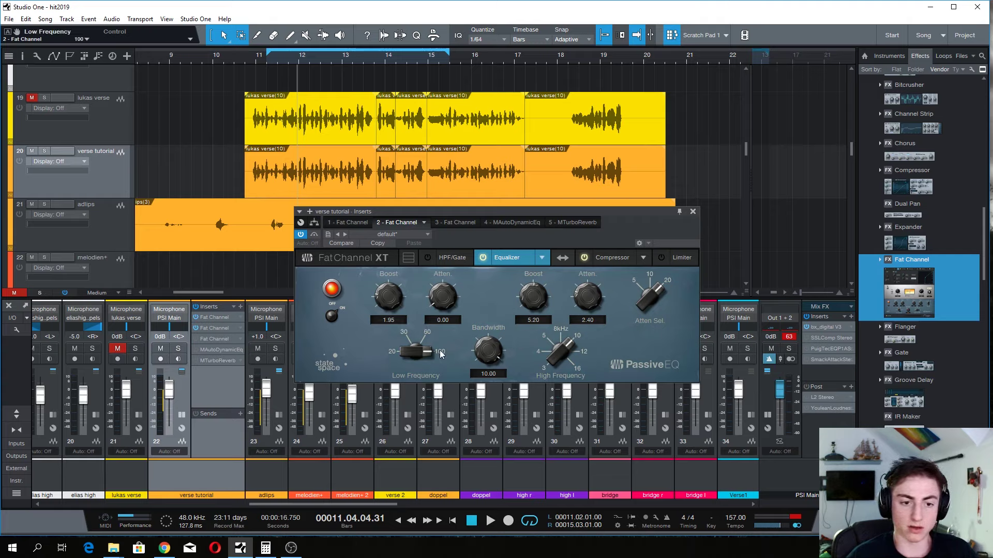
pyautogui.scroll(-3, 385, 306)
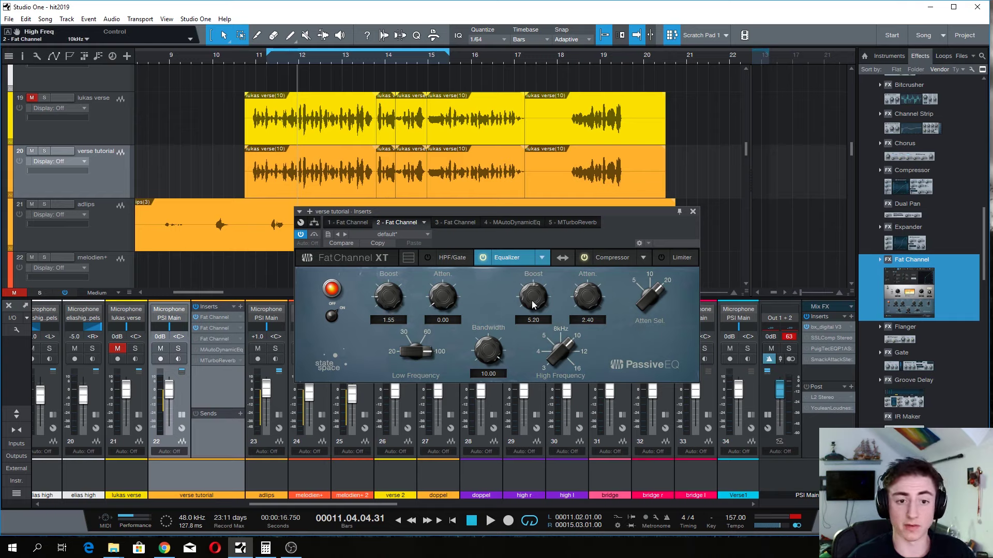
# - Inspect the HMF and HF bands of the Standard equalizer model and return to the Passive model
pyautogui.click(541, 258)
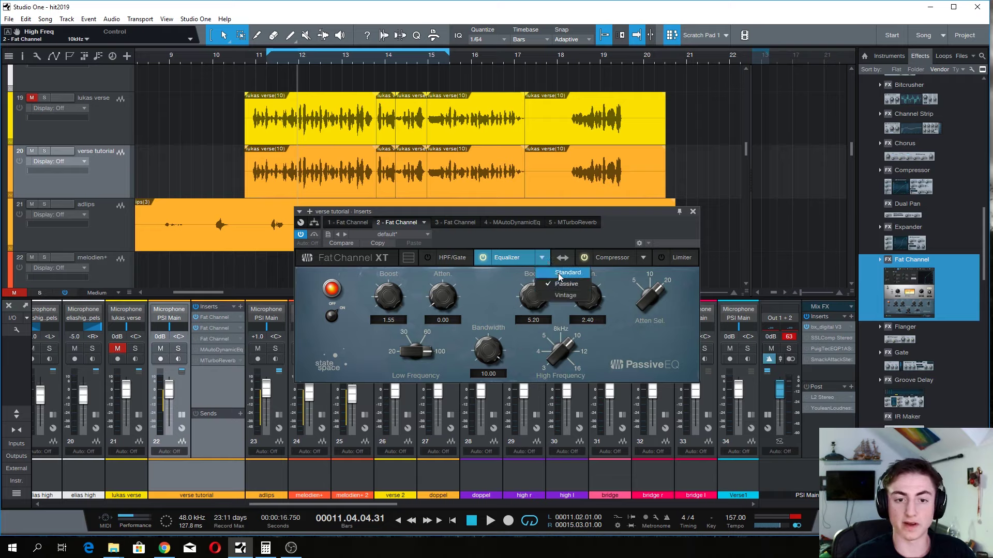
pyautogui.click(564, 271)
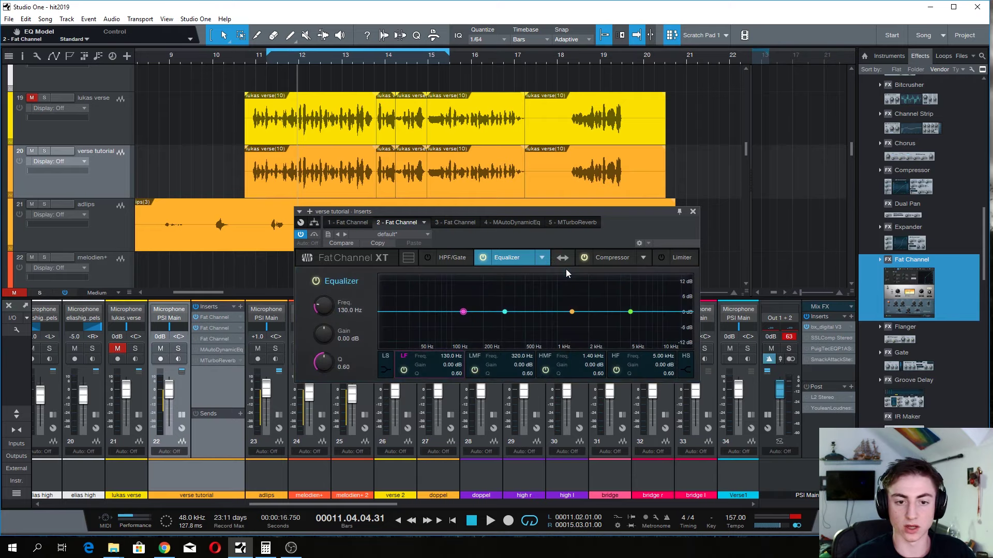
pyautogui.click(572, 311)
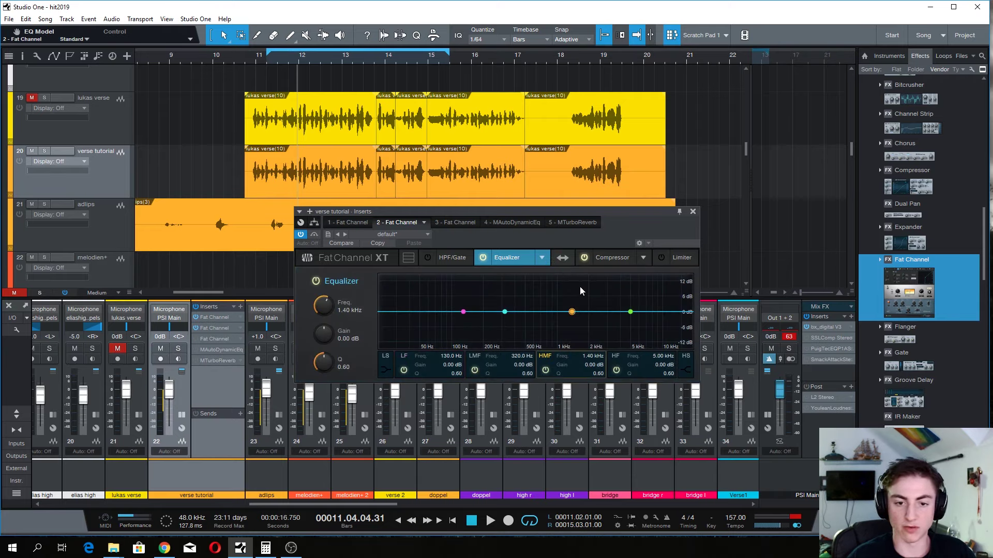
pyautogui.click(629, 312)
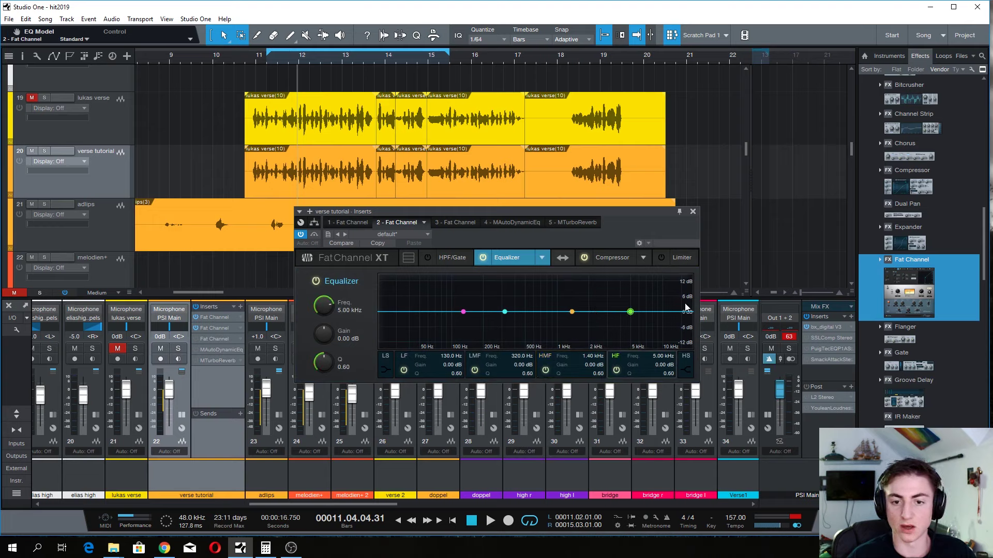
pyautogui.click(541, 261)
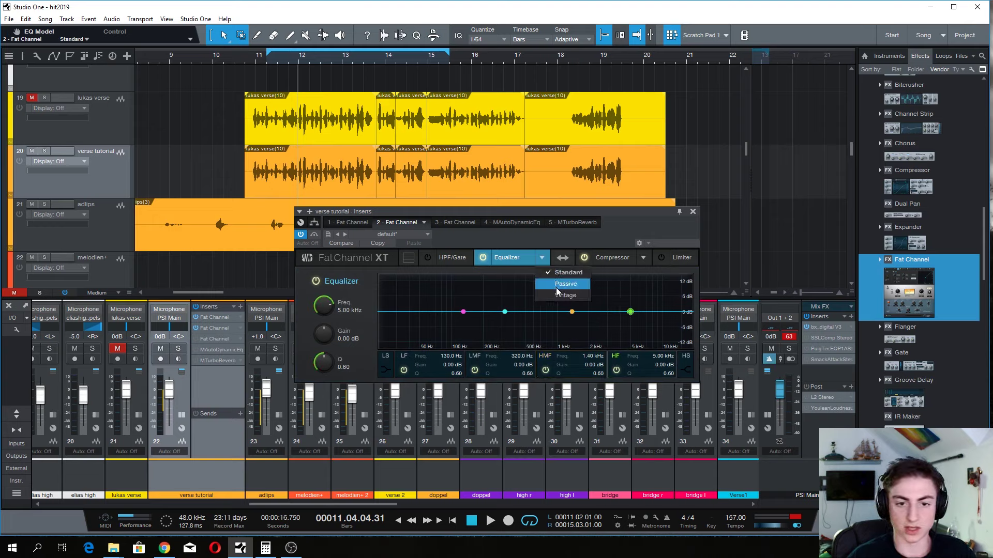
pyautogui.click(560, 287)
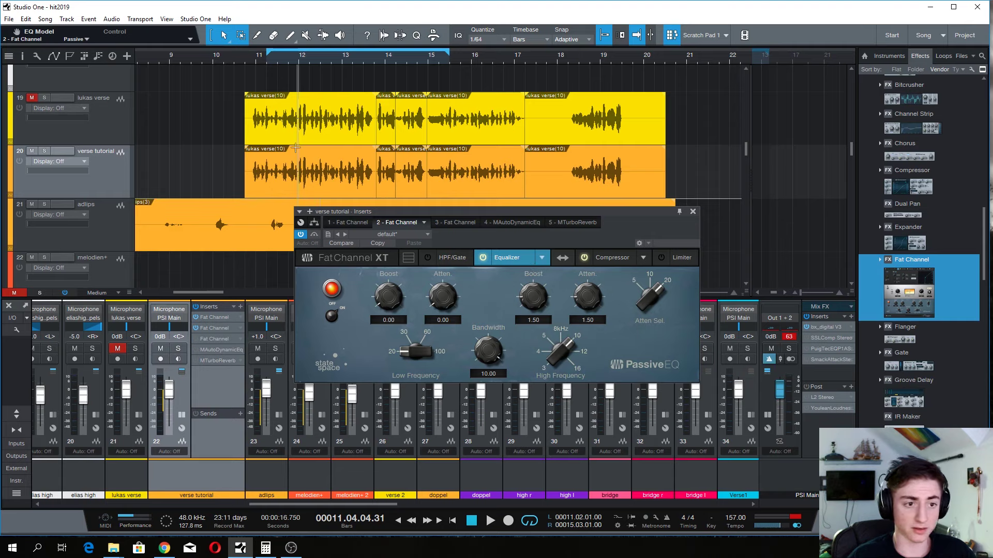
# - Play the loop and set the Passive EQ's low boost to 1.75, trying 8.60 first
pyautogui.press('space')
pyautogui.moveTo(388, 295); pyautogui.dragTo(368, 196)
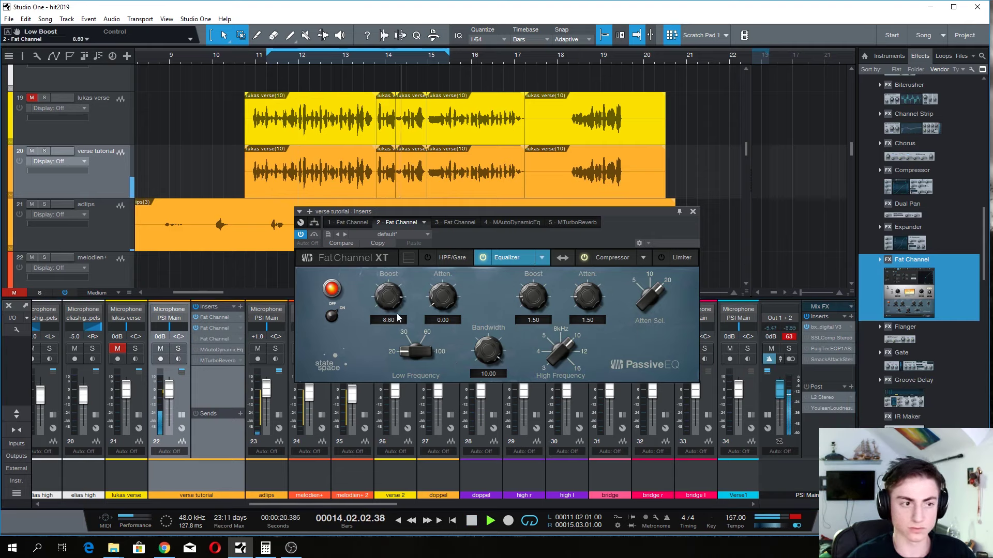
pyautogui.moveTo(389, 302); pyautogui.dragTo(401, 385)
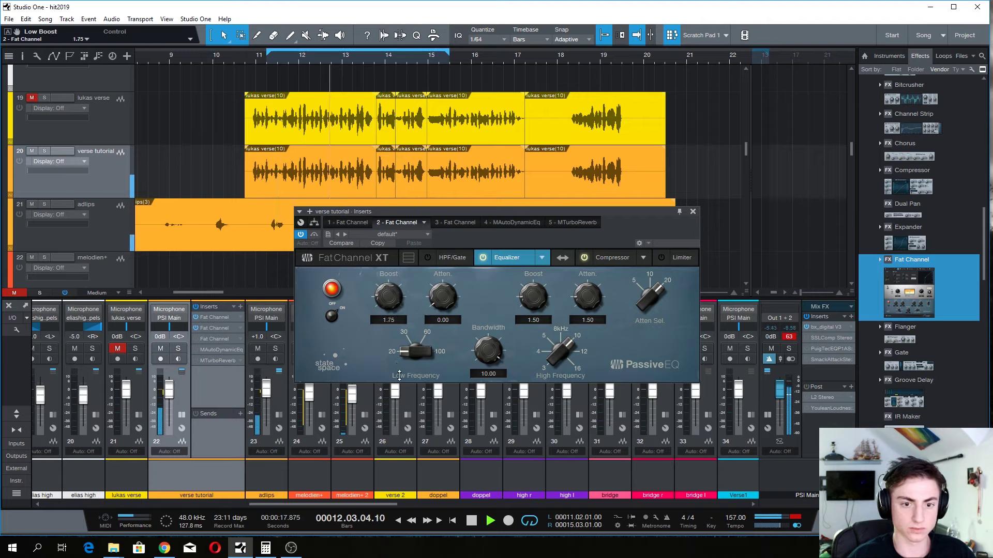
# - Set the Passive EQ's high boost to 6.15 and high attenuation to 3.10 during playback
pyautogui.moveTo(536, 304); pyautogui.dragTo(538, 304)
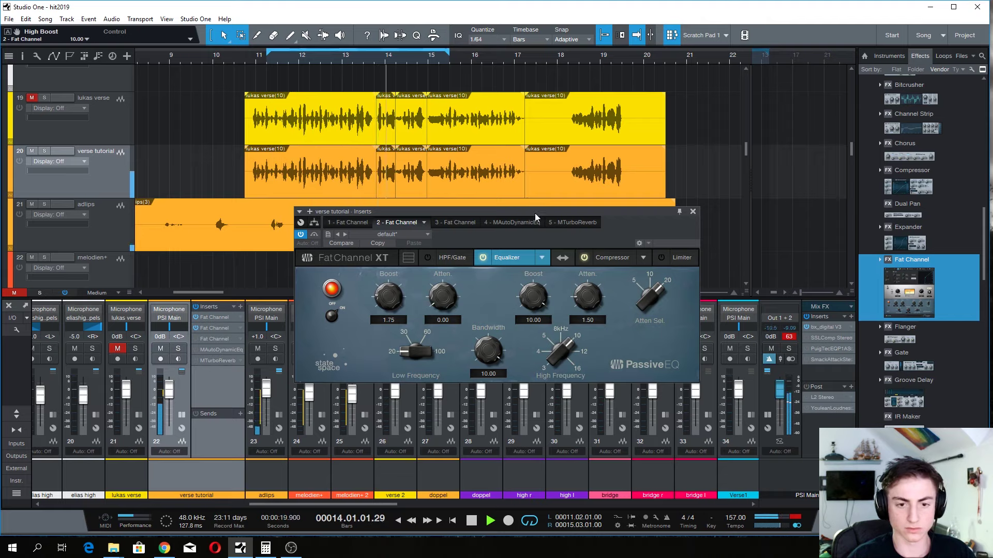
pyautogui.moveTo(582, 300); pyautogui.dragTo(575, 171)
pyautogui.moveTo(585, 288); pyautogui.dragTo(590, 361)
pyautogui.moveTo(534, 298); pyautogui.dragTo(536, 321)
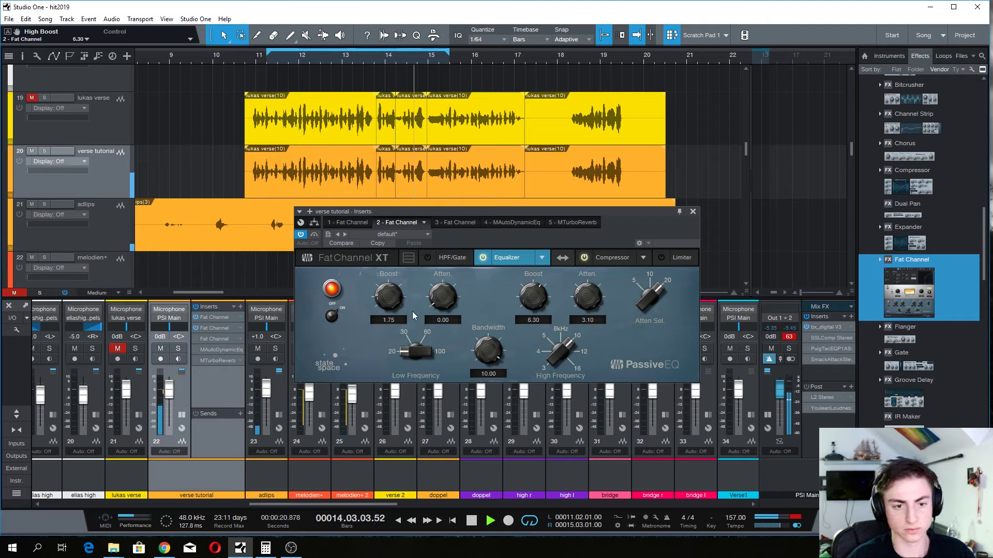
pyautogui.moveTo(538, 300); pyautogui.dragTo(539, 304)
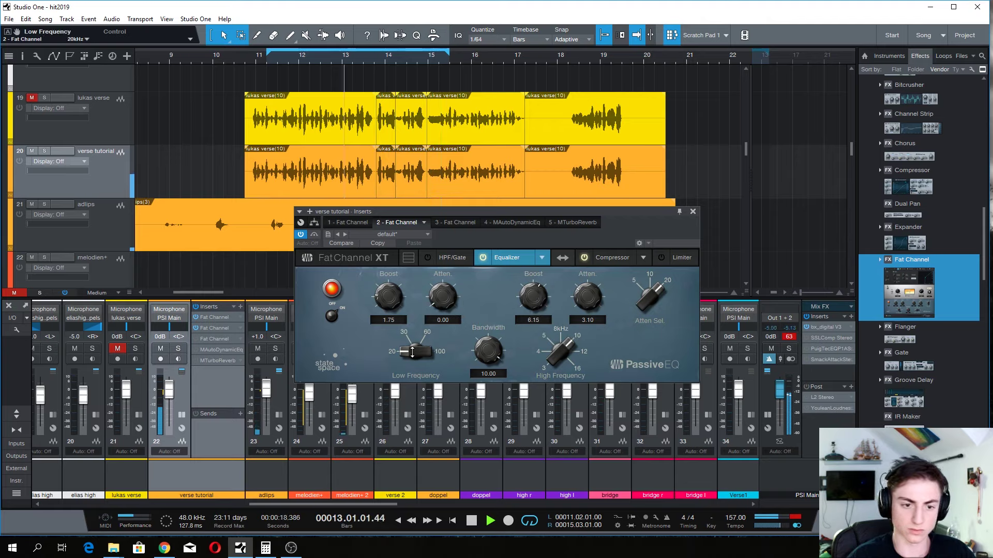
# - Set the Passive EQ's low frequency to 100 with a boost of 0.40 and an attenuation of 0.95, and stop playback
pyautogui.moveTo(411, 352); pyautogui.dragTo(411, 224)
pyautogui.moveTo(384, 299); pyautogui.dragTo(384, 317)
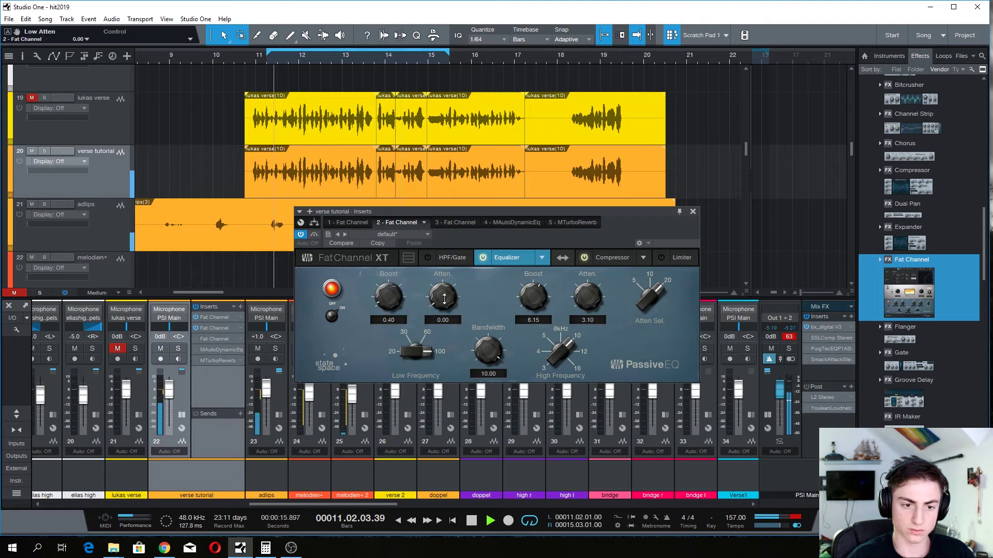
pyautogui.moveTo(442, 296); pyautogui.dragTo(396, 287)
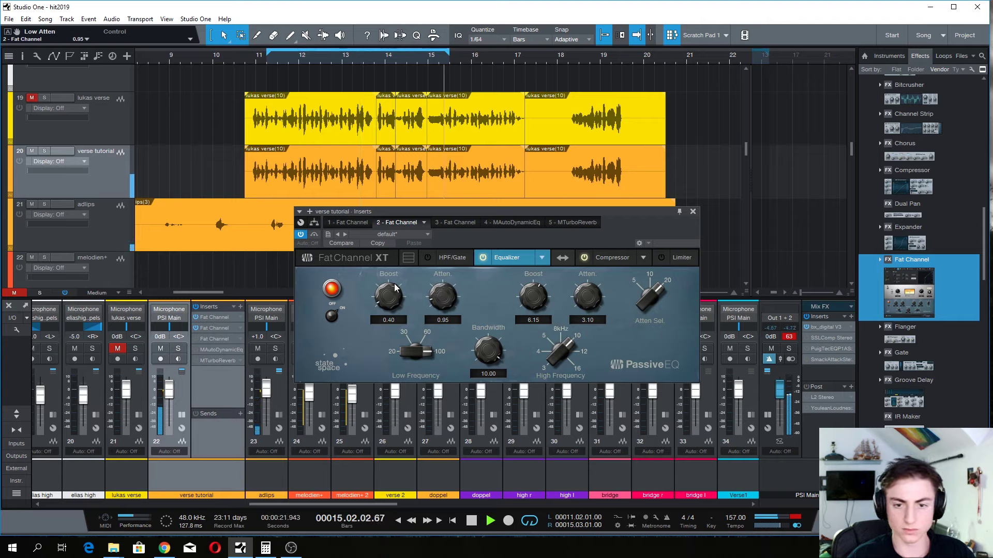
pyautogui.click(471, 521)
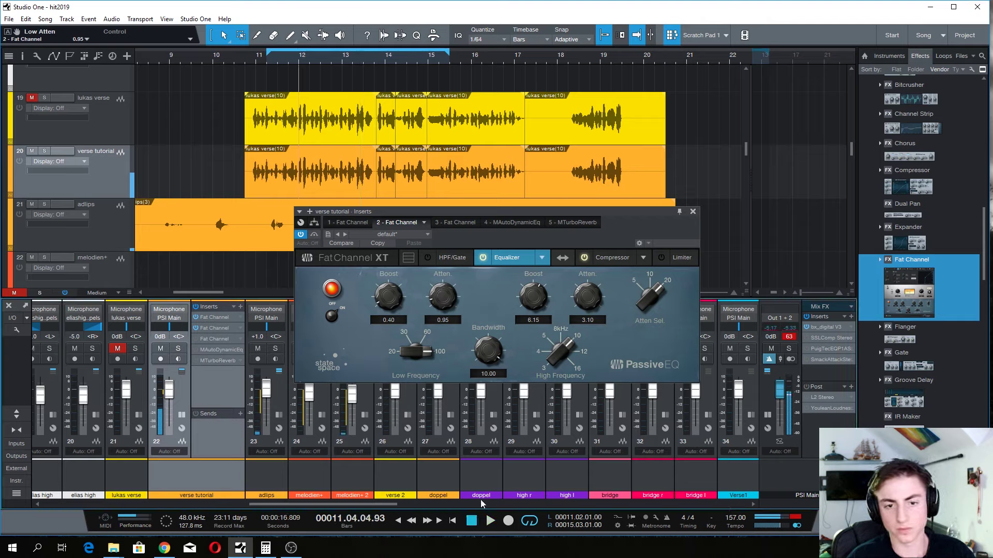
# - Set the second Fat Channel's Tube compressor to a peak reduction of 61.00 and a gain of 35.50 while the loop plays
pyautogui.click(614, 258)
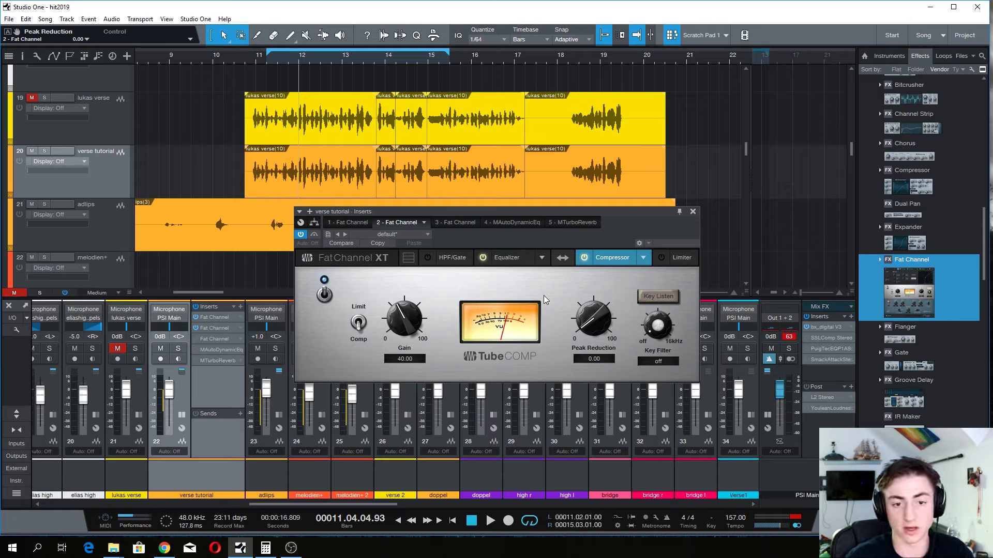
pyautogui.press('space')
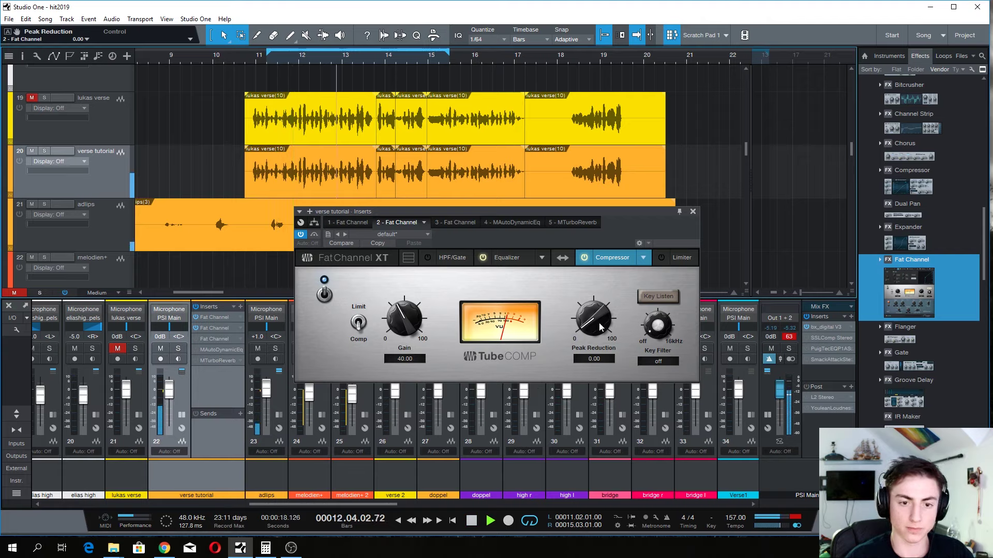
pyautogui.moveTo(585, 315); pyautogui.dragTo(583, 278)
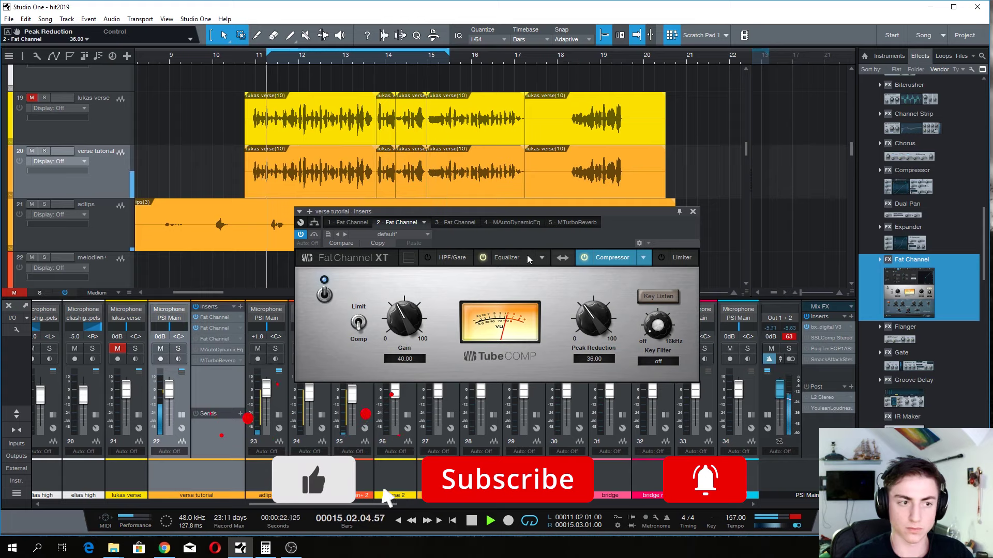
pyautogui.moveTo(404, 316)
pyautogui.mouseDown()
pyautogui.moveTo(401, 285)
pyautogui.moveTo(402, 311)
pyautogui.mouseUp()
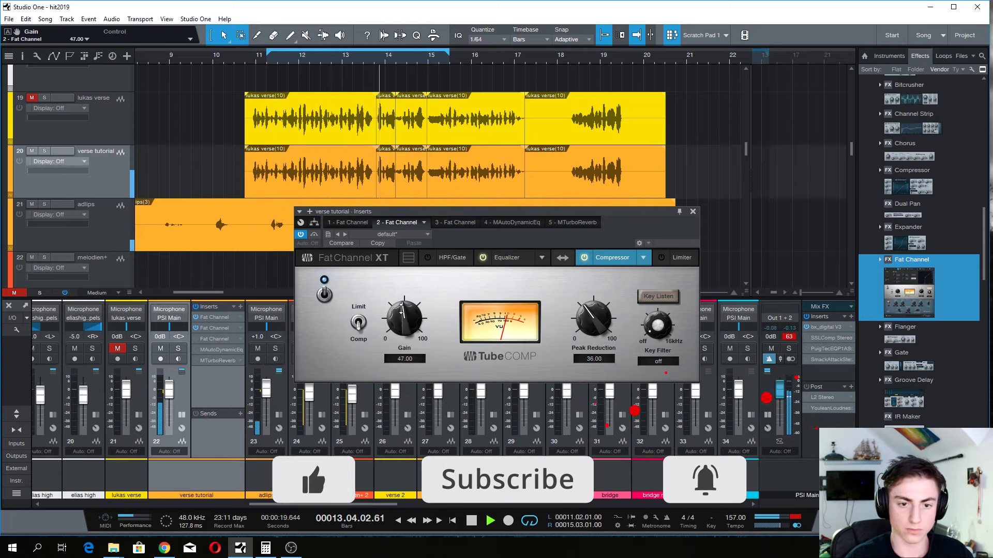
pyautogui.moveTo(592, 318); pyautogui.dragTo(595, 290)
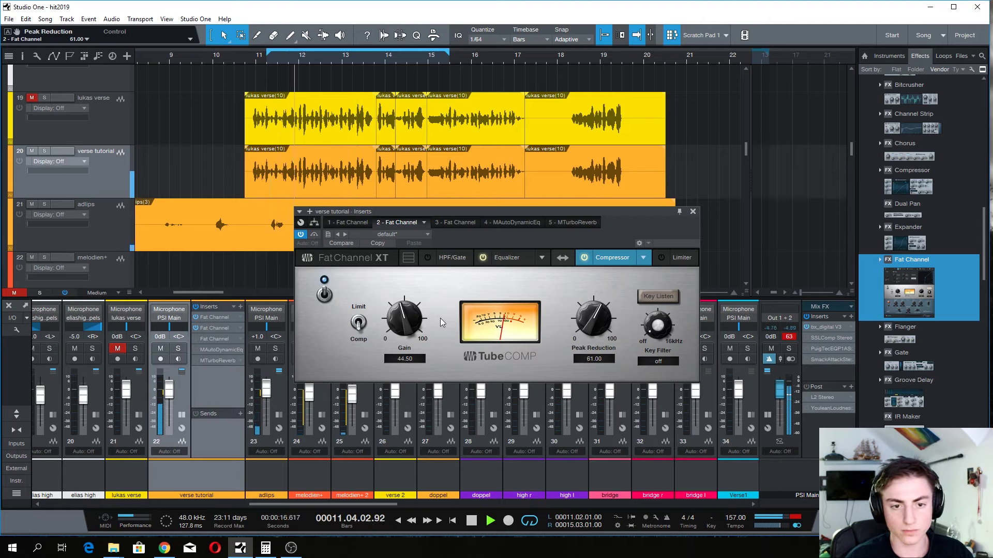
pyautogui.moveTo(405, 317); pyautogui.dragTo(405, 323)
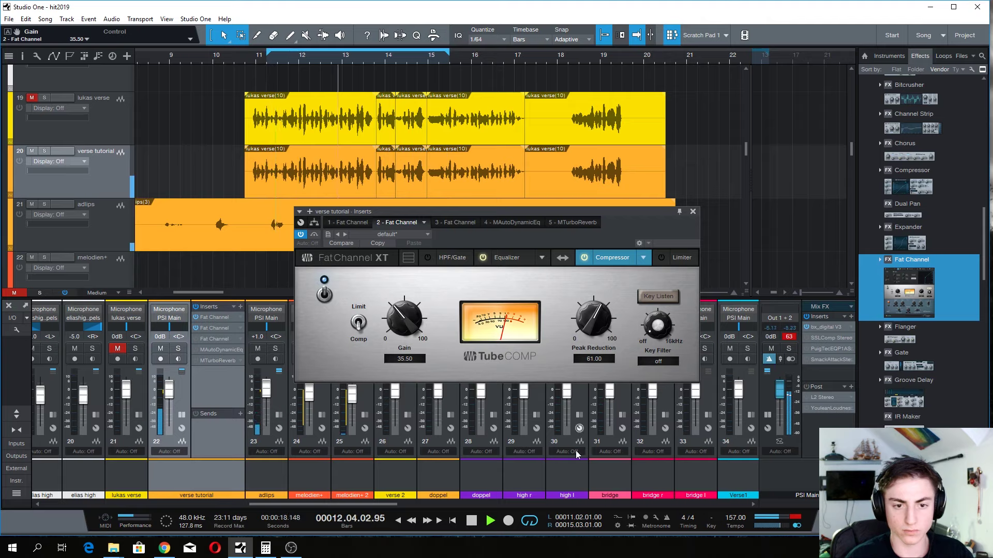
pyautogui.press('space')
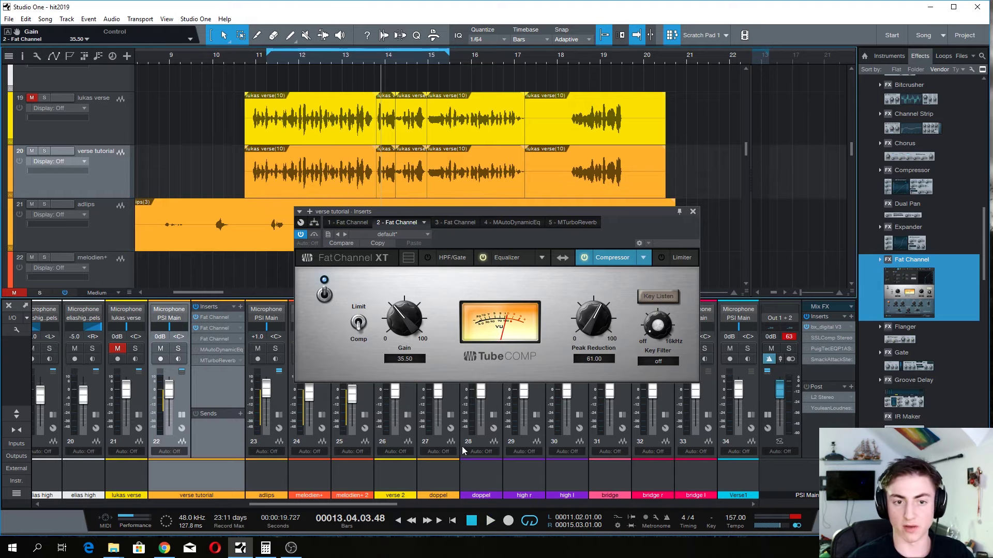
# - Close the second Fat Channel's window and return the playhead to bar 11
pyautogui.press('Escape')
pyautogui.click(252, 60)
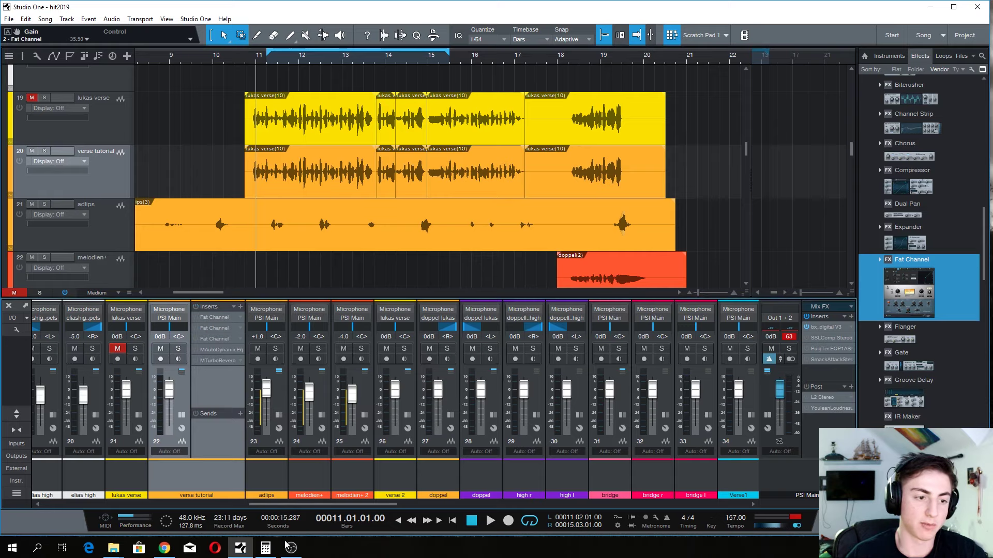
# - Enable the first two Fat Channel inserts on the verse tutorial track during playback, and stop the transport
pyautogui.click(490, 520)
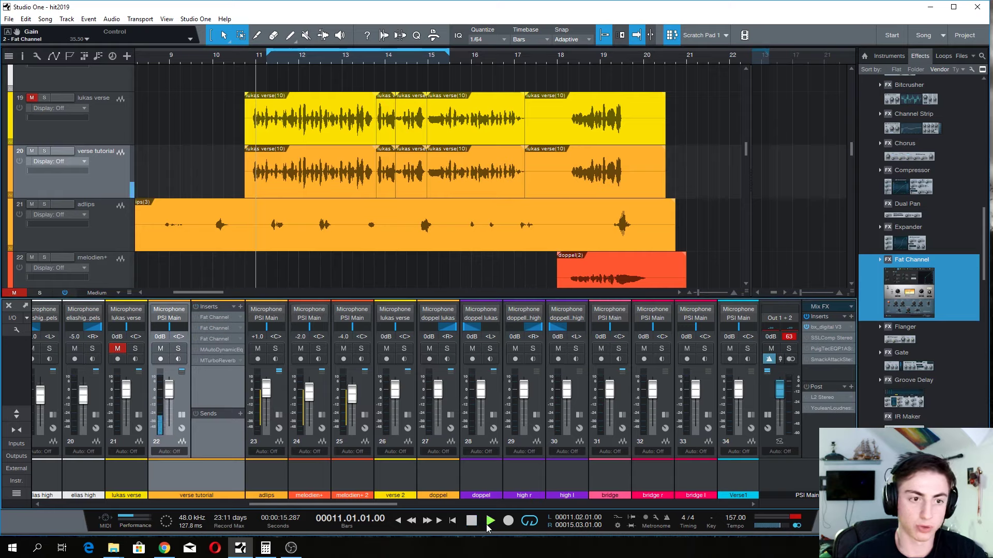
pyautogui.click(196, 317)
pyautogui.click(195, 328)
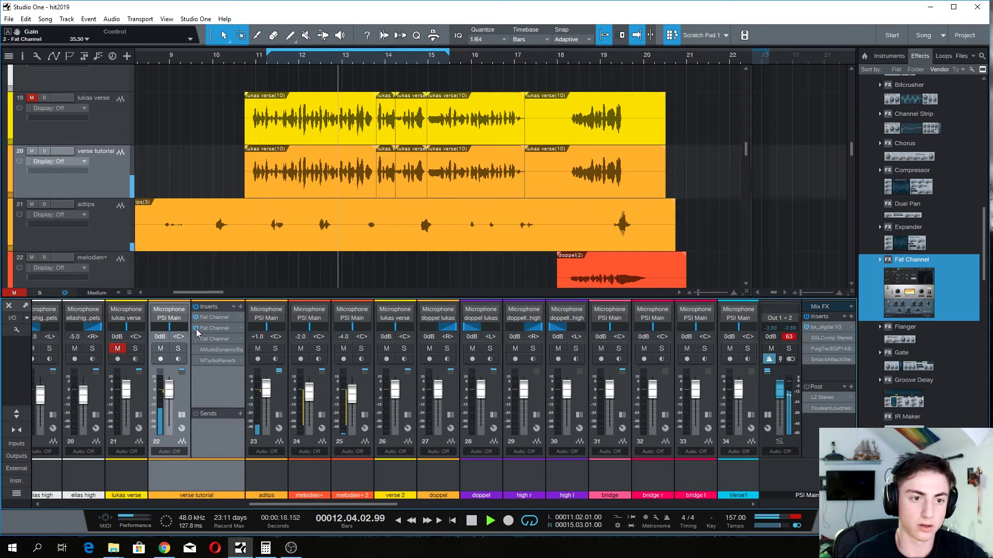
pyautogui.press('space')
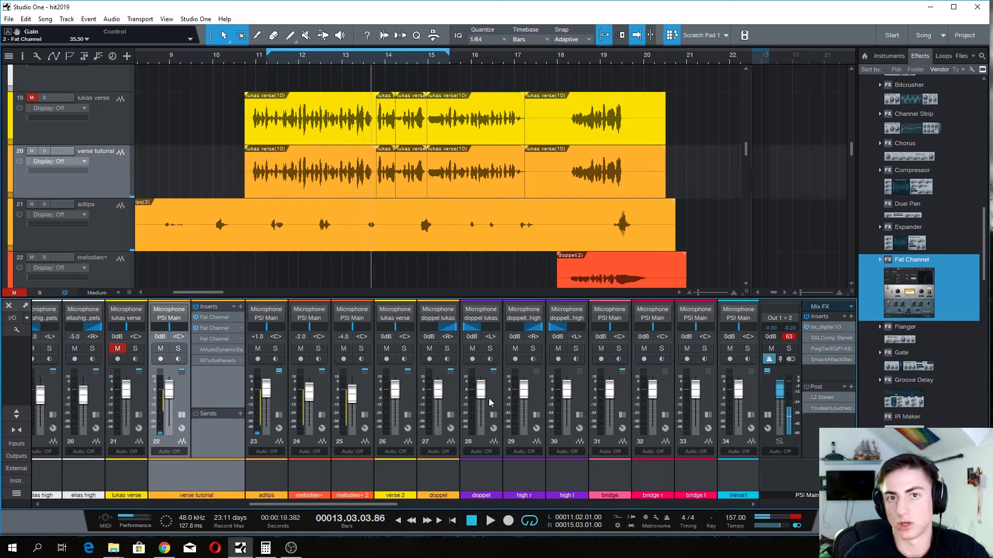
# - Play from bar 11 and compare the verse tutorial and lukas verse tracks by swapping their mutes, and stop playback
pyautogui.click(251, 62)
pyautogui.click(490, 521)
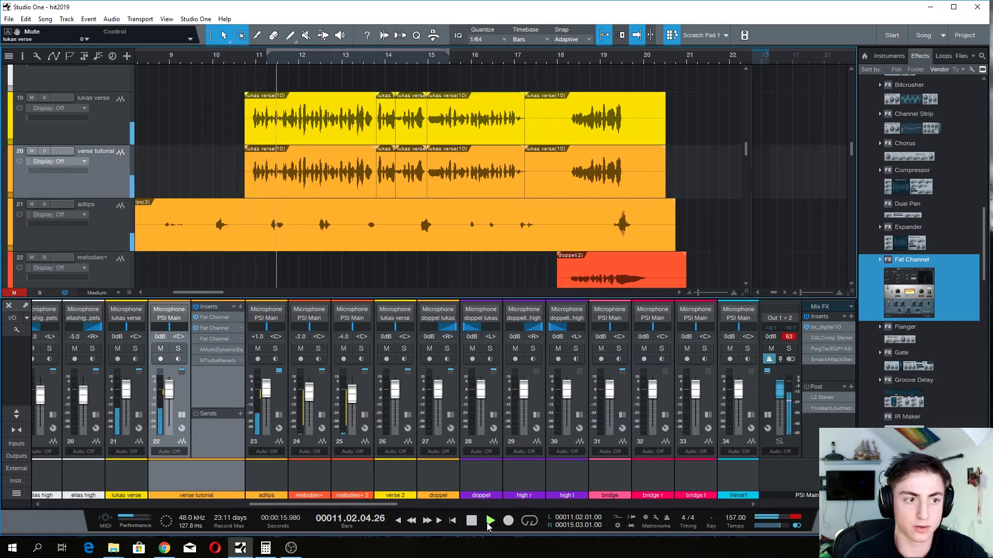
pyautogui.click(32, 151)
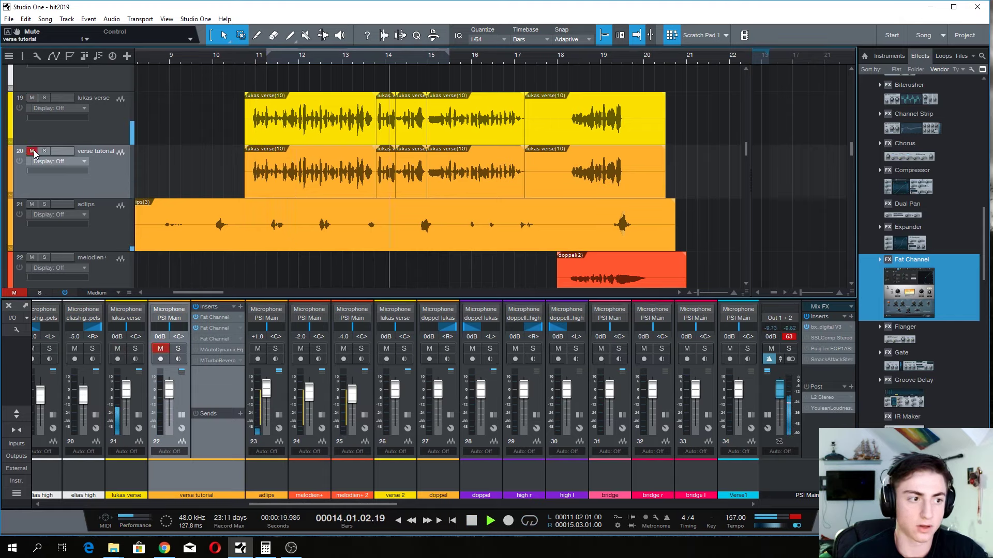
pyautogui.click(32, 97)
pyautogui.click(32, 151)
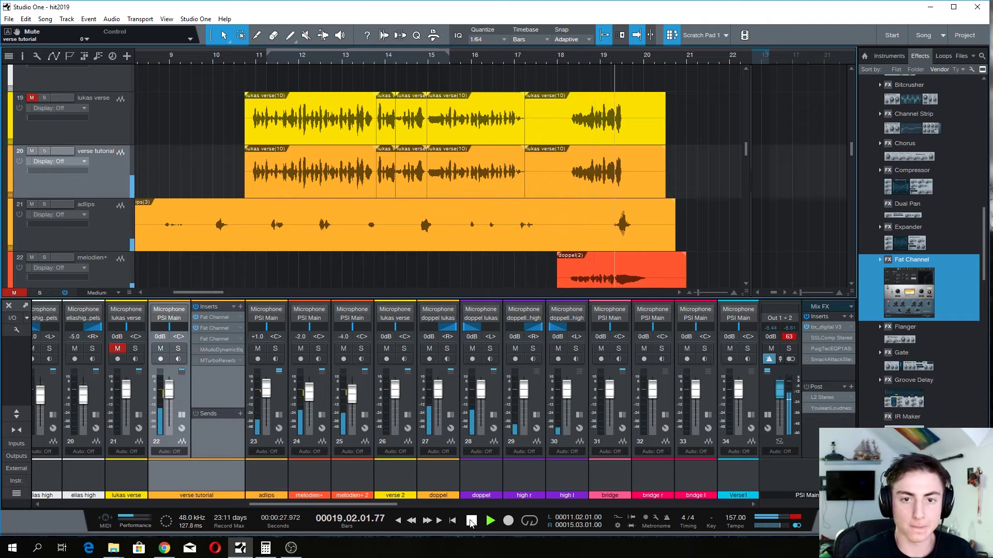
pyautogui.click(471, 521)
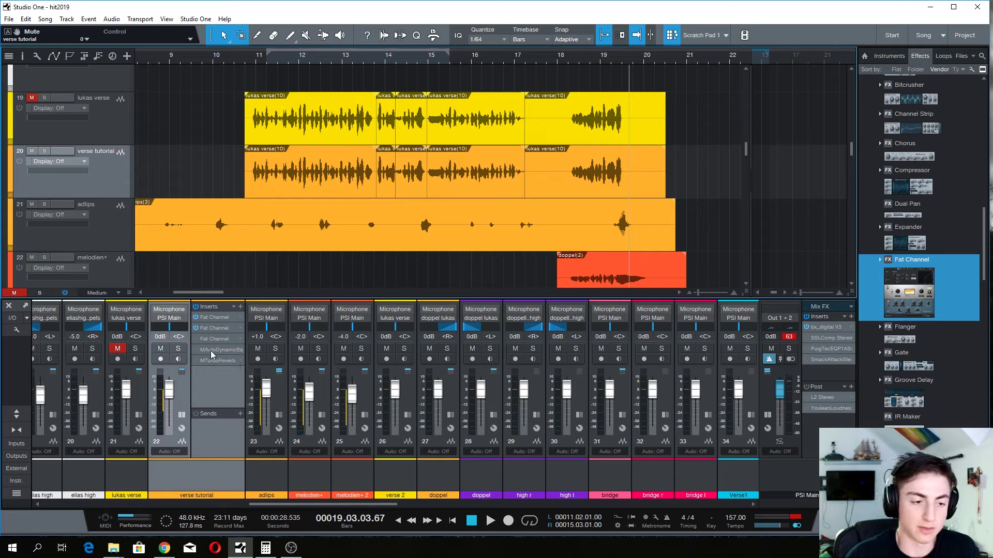
# - Move the MAutoDynamicEq insert ahead of the third Fat Channel and look through the MeldaProduction effects
pyautogui.moveTo(208, 355); pyautogui.dragTo(209, 341)
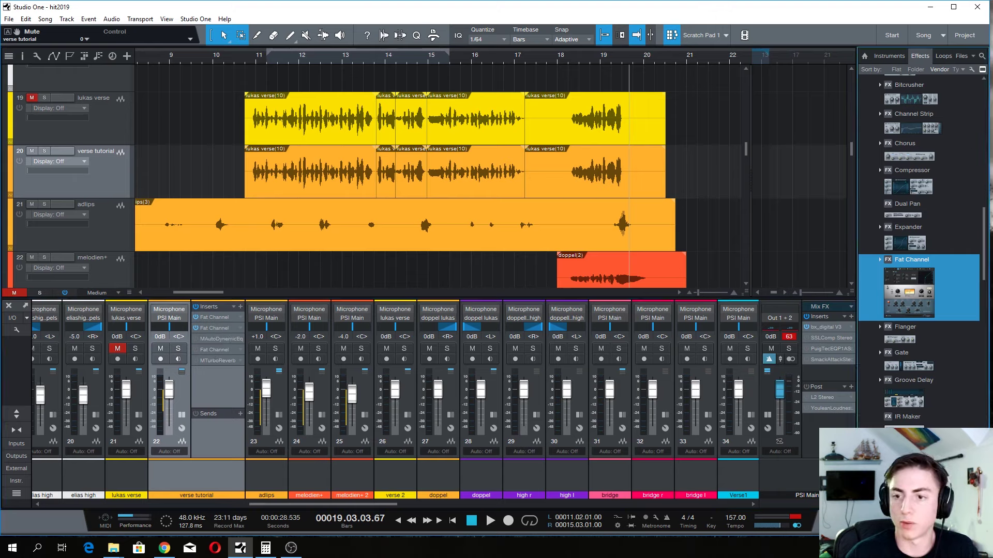
pyautogui.moveTo(988, 261); pyautogui.dragTo(986, 136)
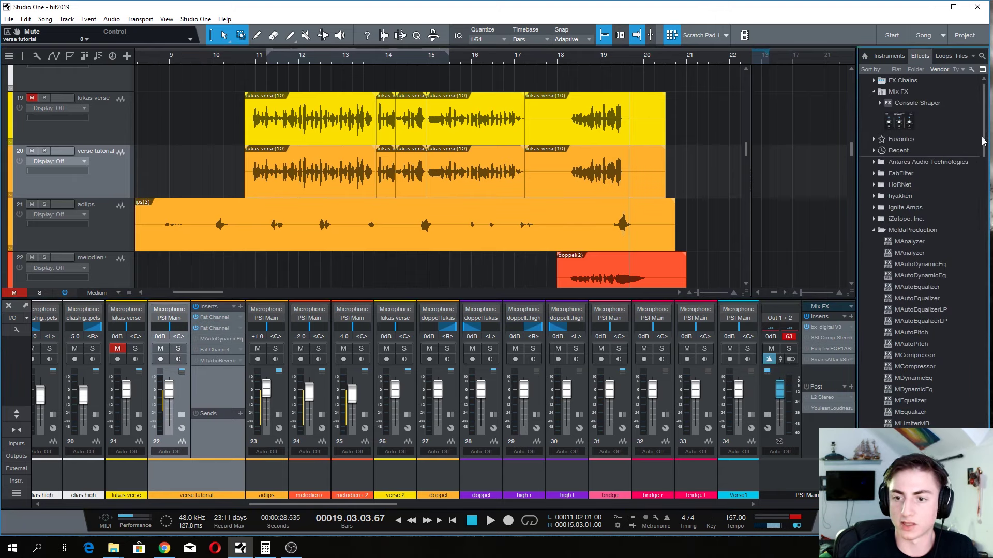
pyautogui.scroll(-4, 906, 237)
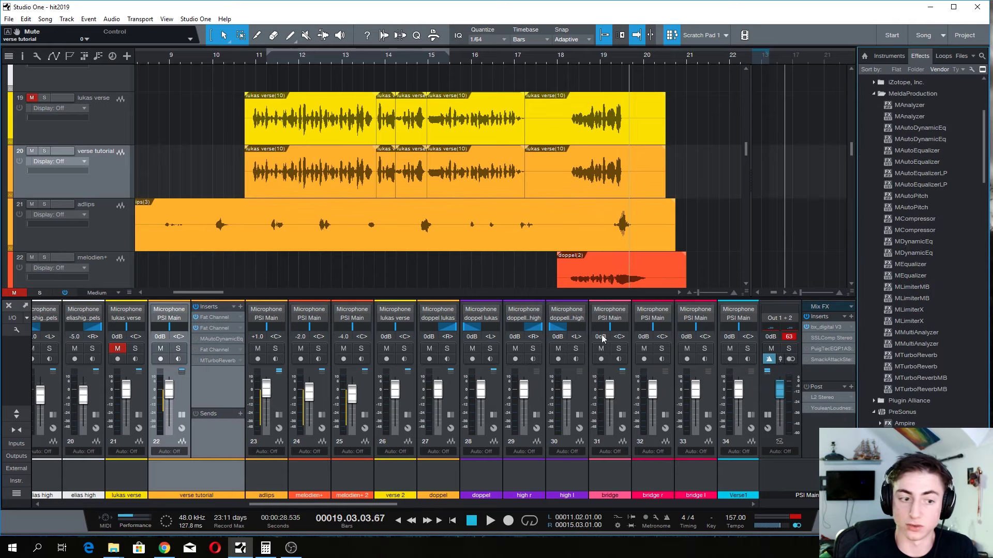
# - Shape the MAutoDynamicEq curve with an 8.09 dB low boost, low-mid and upper-mid cuts, and a 7.01 dB boost at 4669 Hz, and close its window
pyautogui.doubleClick(213, 338)
pyautogui.moveTo(435, 311); pyautogui.dragTo(406, 329)
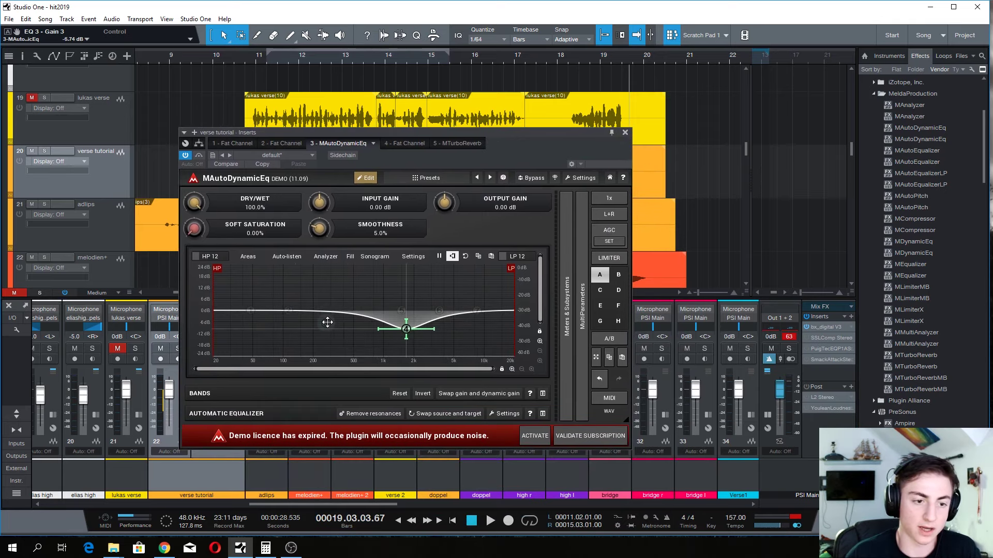
pyautogui.moveTo(288, 311); pyautogui.dragTo(253, 295)
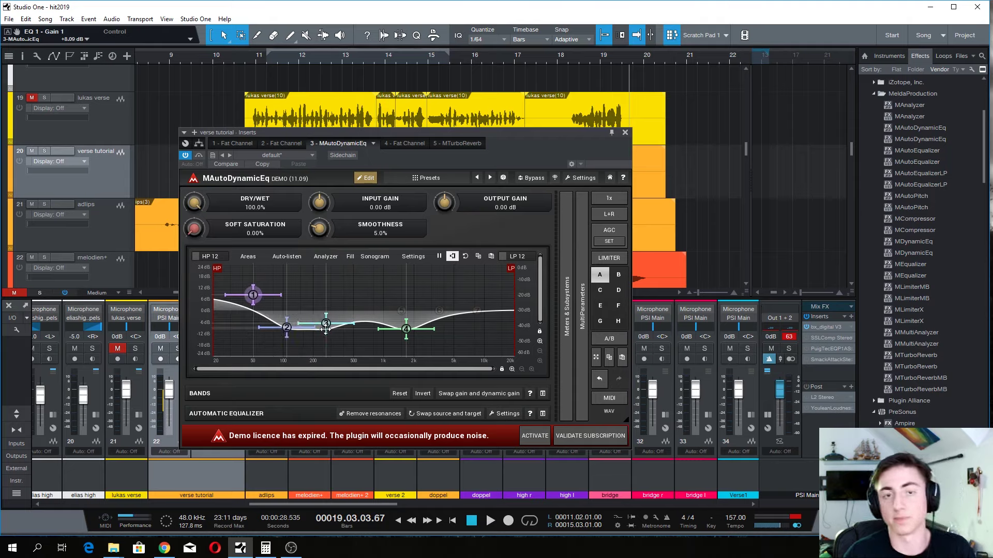
pyautogui.moveTo(477, 311); pyautogui.dragTo(452, 297)
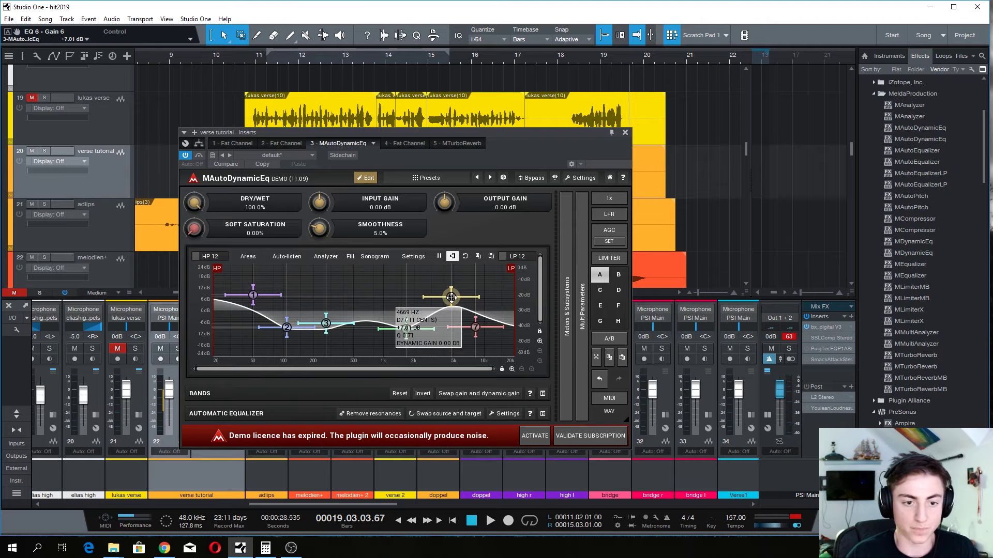
pyautogui.click(626, 132)
# - Open the verse tutorial track's MTurboReverb insert and move its window clear of the transport controls
pyautogui.click(209, 361)
pyautogui.moveTo(362, 95); pyautogui.dragTo(607, 203)
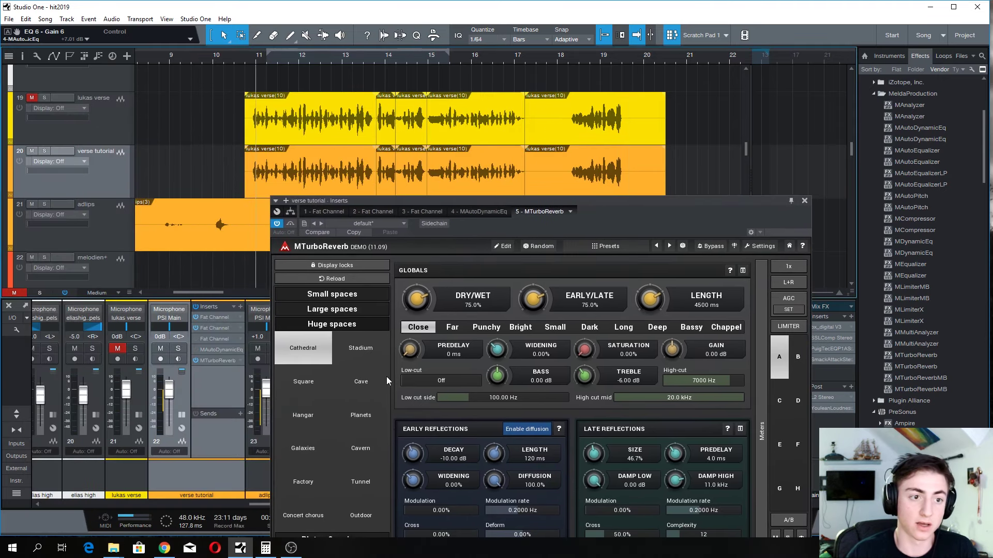
pyautogui.moveTo(462, 203); pyautogui.dragTo(523, 48)
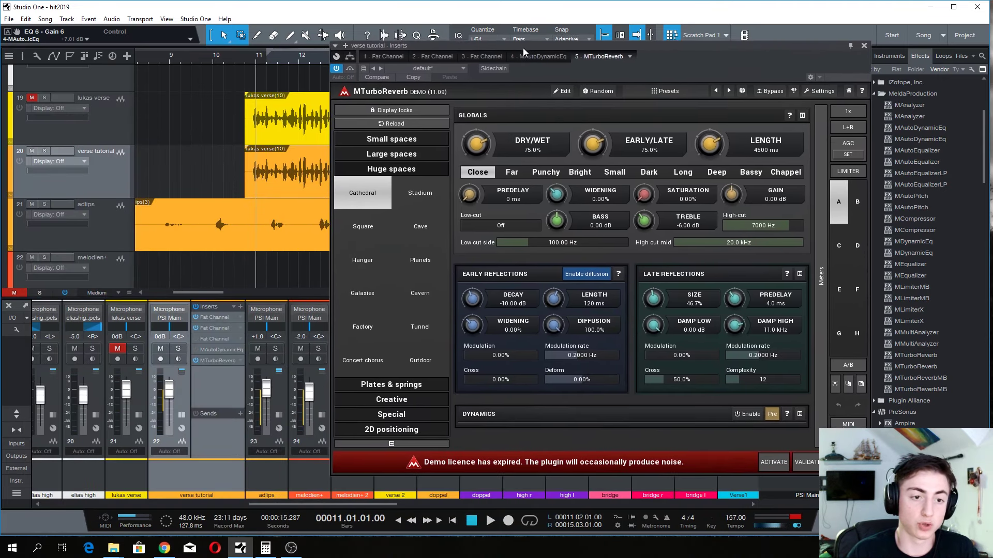
# - Look through MTurboReverb's reverb categories from Small spaces to 2D positioning and return to Huge spaces
pyautogui.click(394, 142)
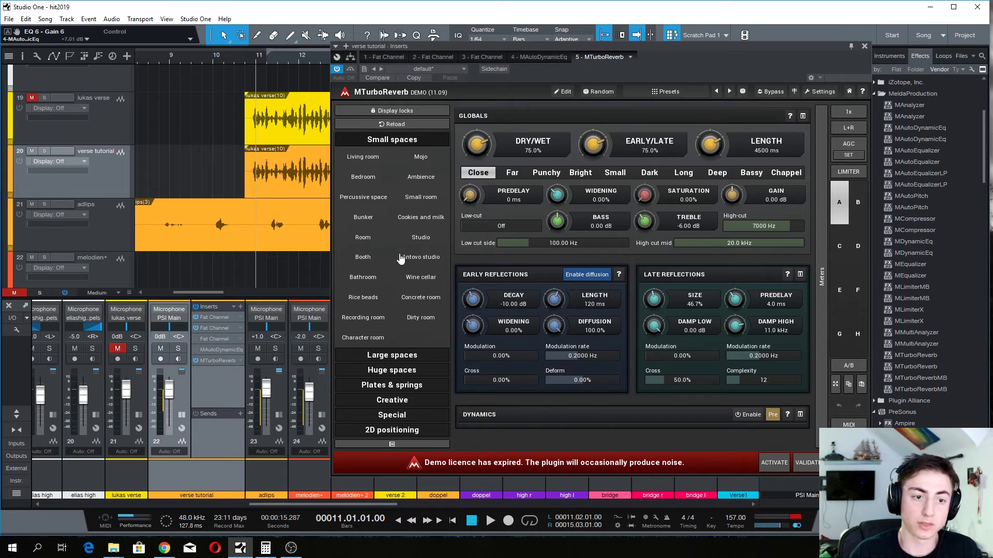
pyautogui.click(400, 357)
pyautogui.click(401, 370)
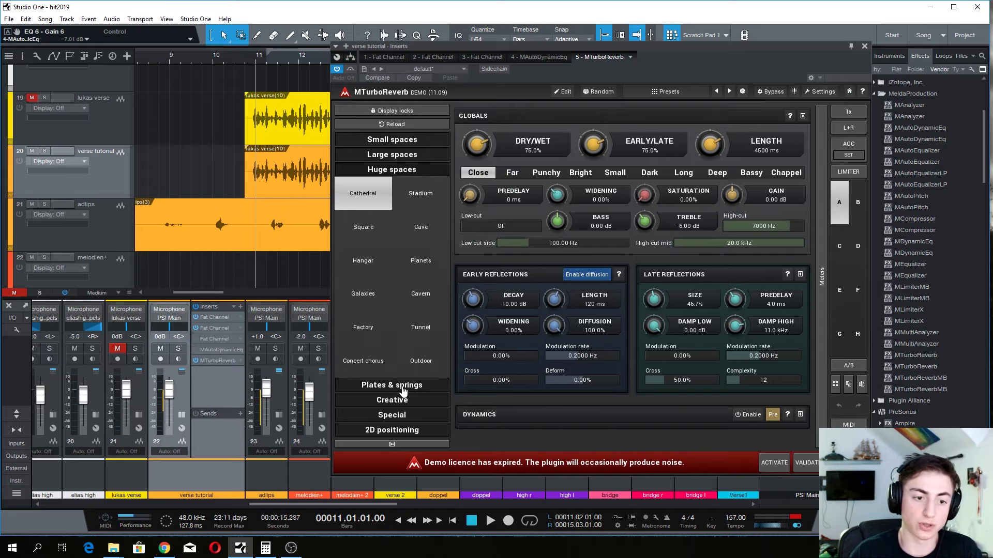
pyautogui.click(403, 387)
pyautogui.click(403, 399)
pyautogui.click(405, 418)
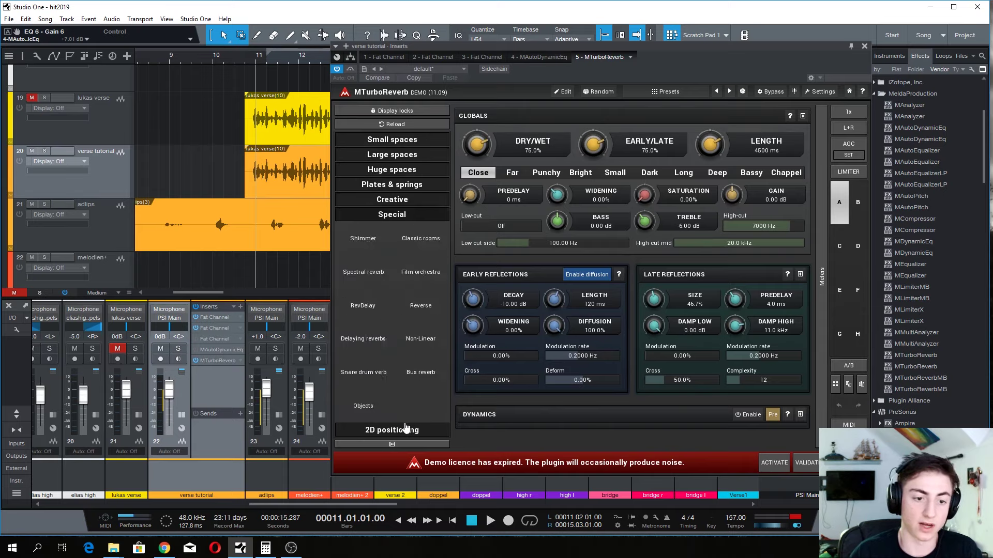
pyautogui.click(406, 427)
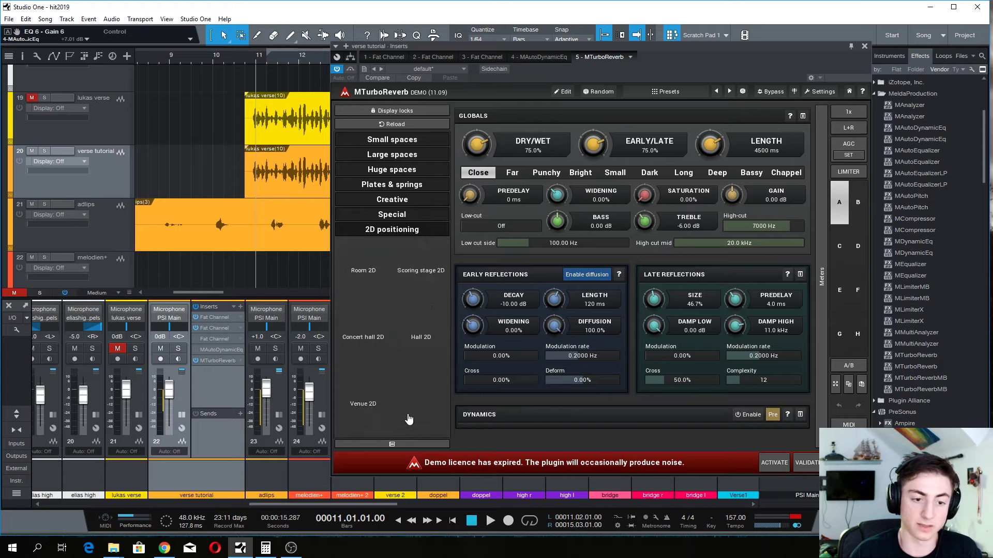
pyautogui.click(406, 170)
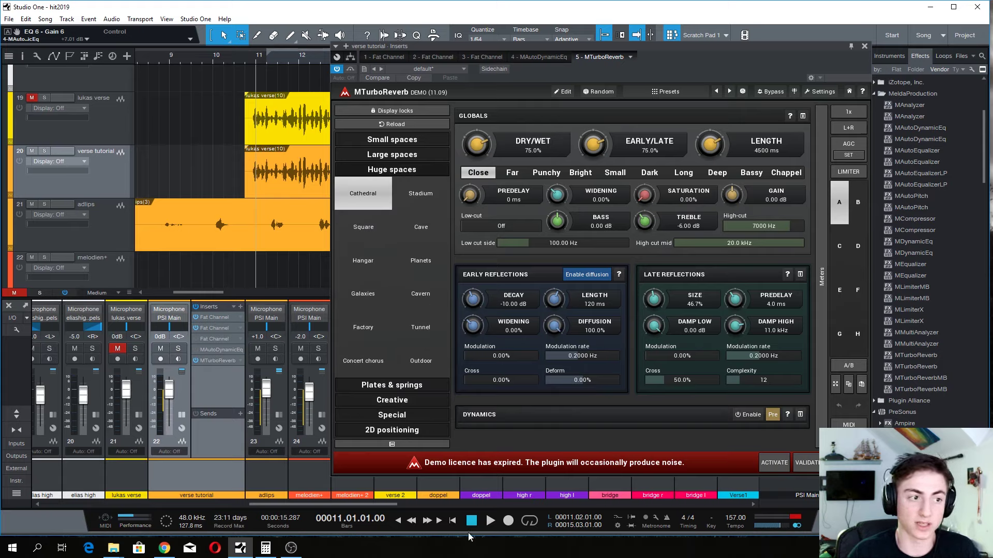
# - Audition the Huge spaces reverbs over the looped verse, including Factory, Cavern, Cave, Concert chorus, Outdoor and Square
pyautogui.click(491, 521)
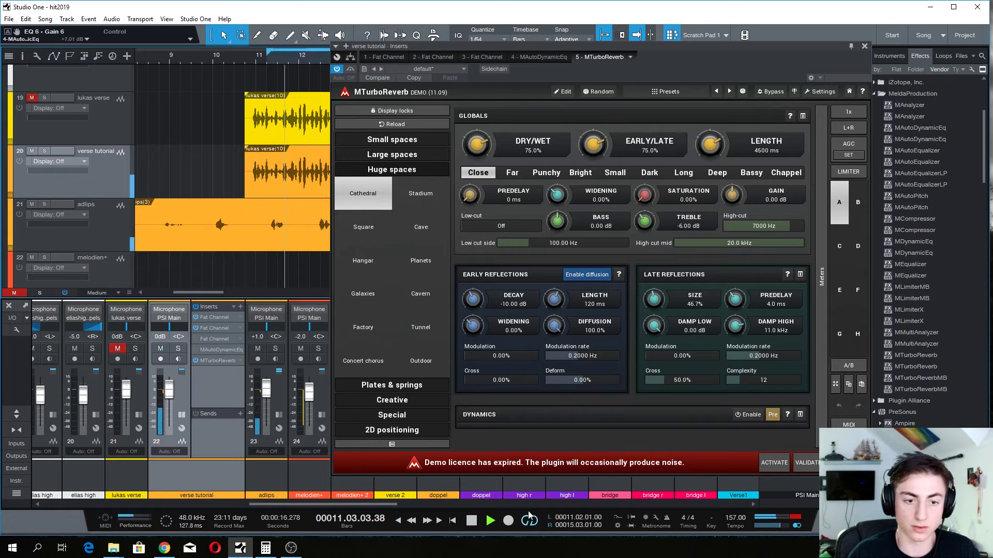
pyautogui.click(419, 200)
pyautogui.click(372, 233)
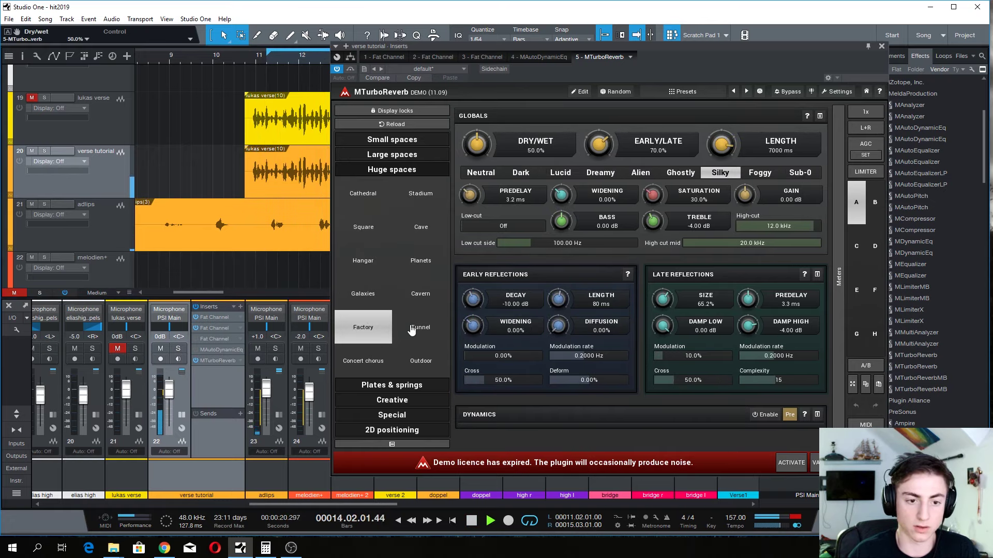
pyautogui.click(423, 303)
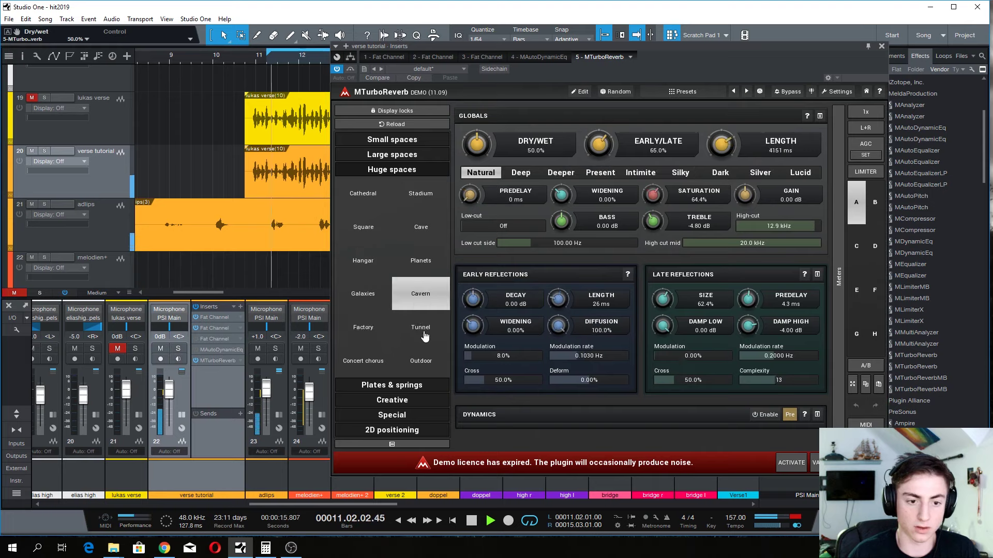
pyautogui.click(419, 233)
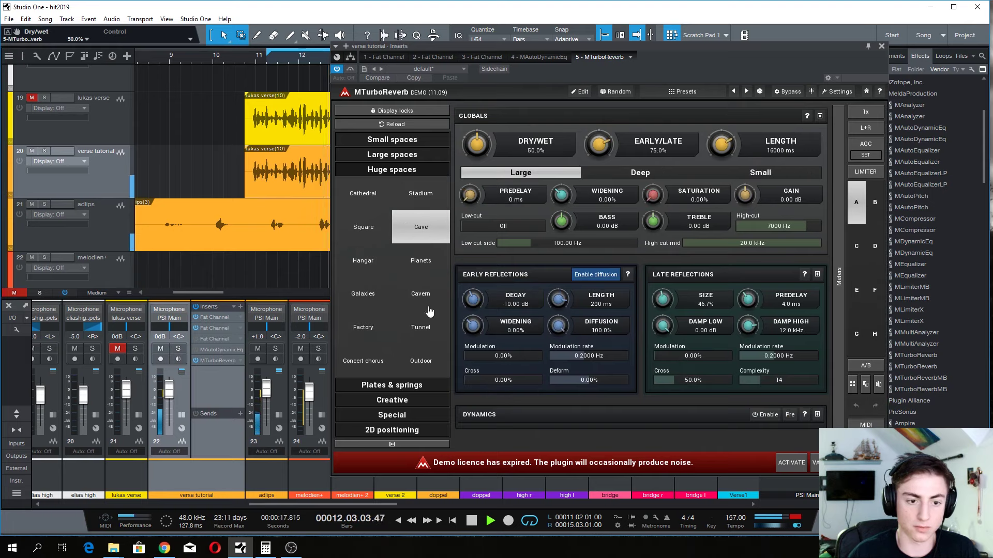
pyautogui.click(371, 362)
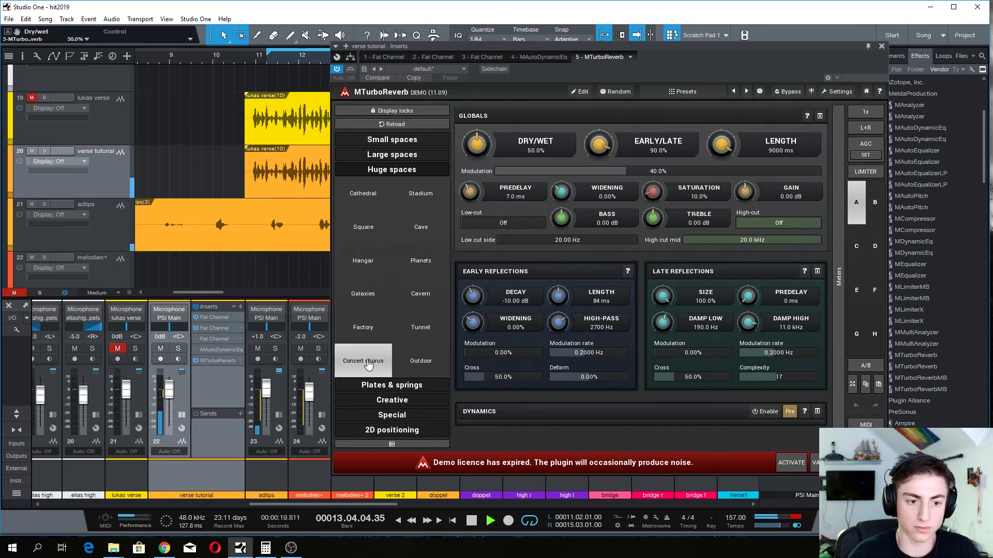
pyautogui.click(420, 356)
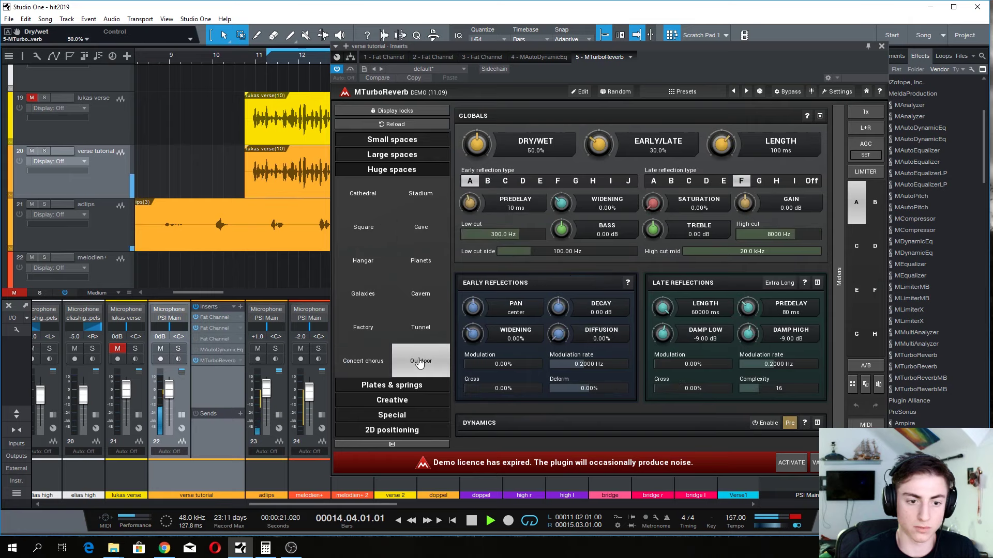
pyautogui.click(366, 199)
pyautogui.click(371, 230)
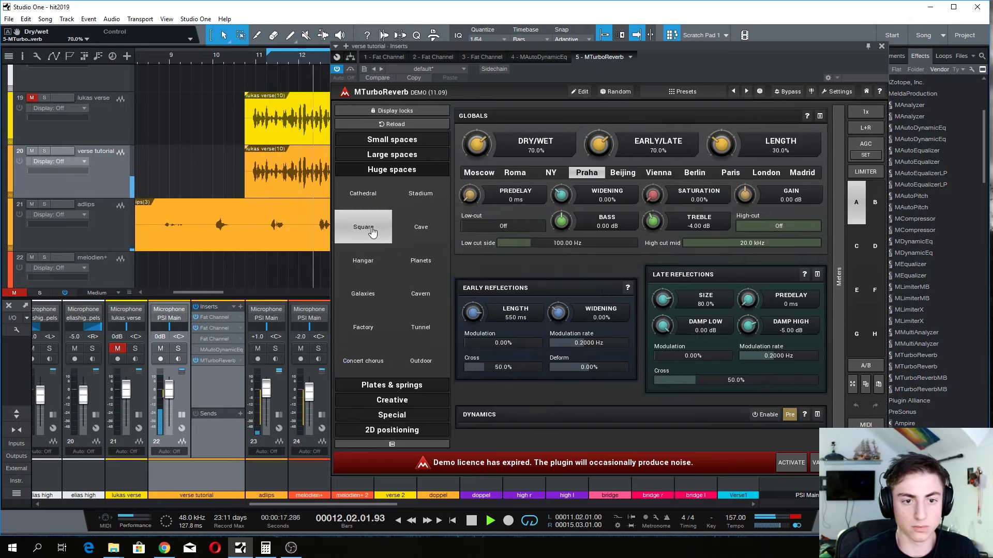
# - Choose the Cathedral reverb, set its dry/wet to 17.4%, close the reverb window and stop playback
pyautogui.click(370, 196)
pyautogui.moveTo(477, 145); pyautogui.dragTo(476, 174)
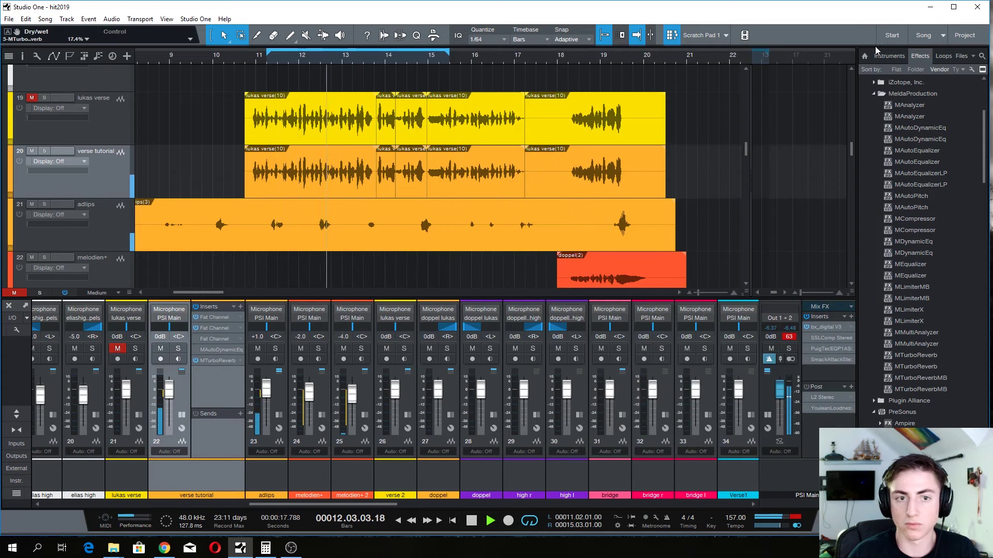
pyautogui.press('Escape')
pyautogui.press('space')
pyautogui.click(218, 361)
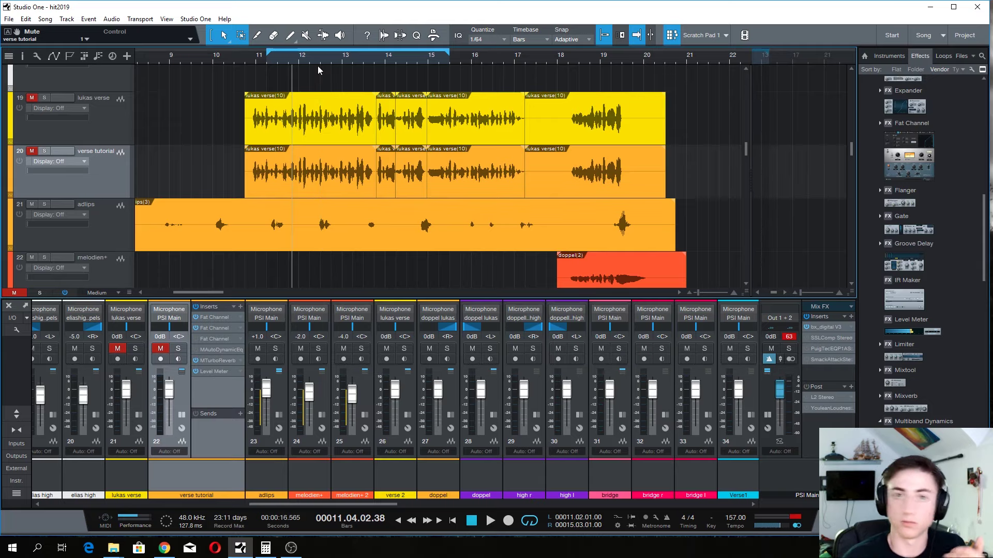
pyautogui.moveTo(329, 60)
pyautogui.mouseDown()
pyautogui.moveTo(340, 75)
pyautogui.moveTo(347, 58)
pyautogui.mouseUp()
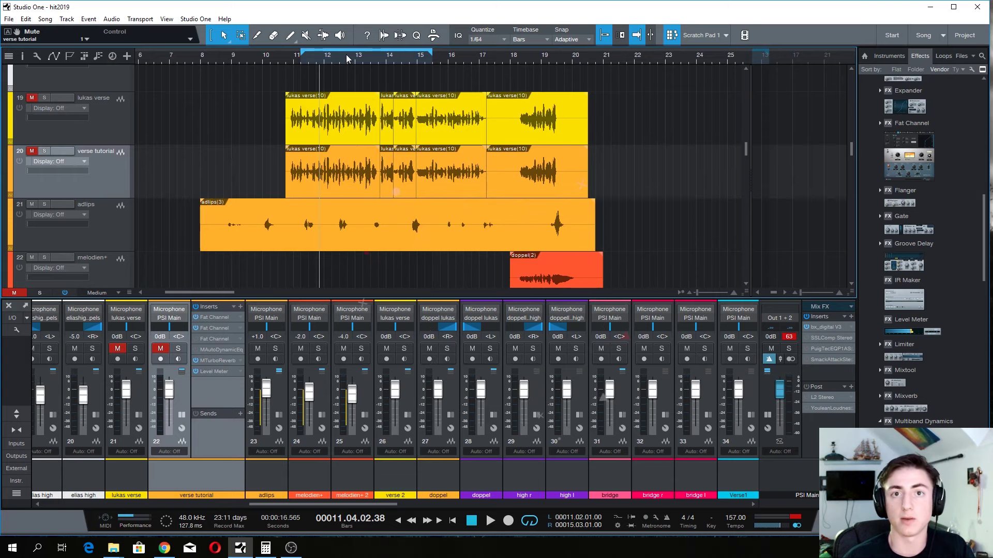